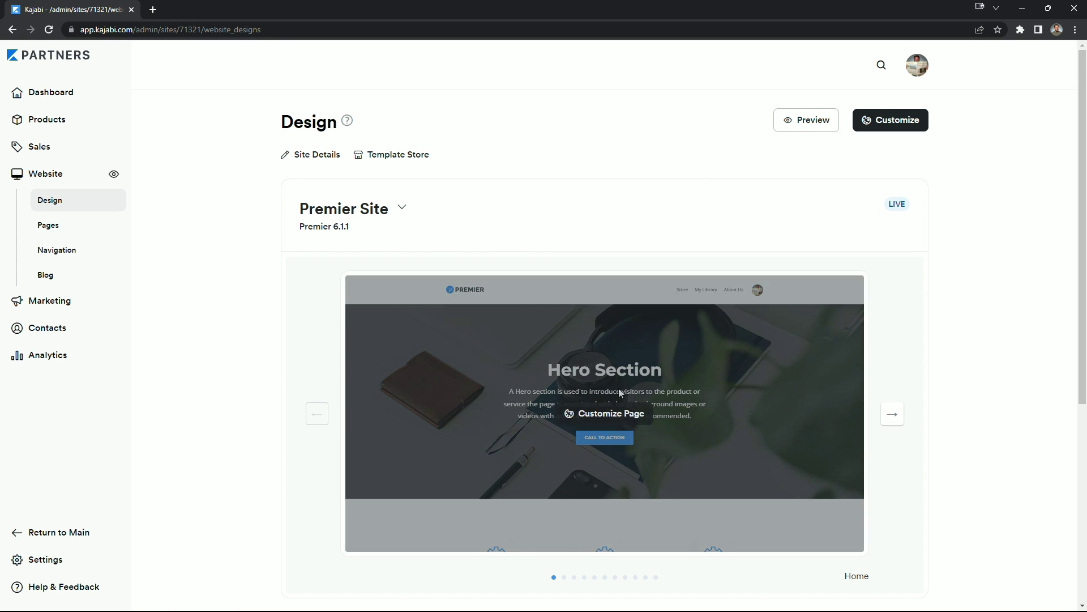
pyautogui.click(424, 156)
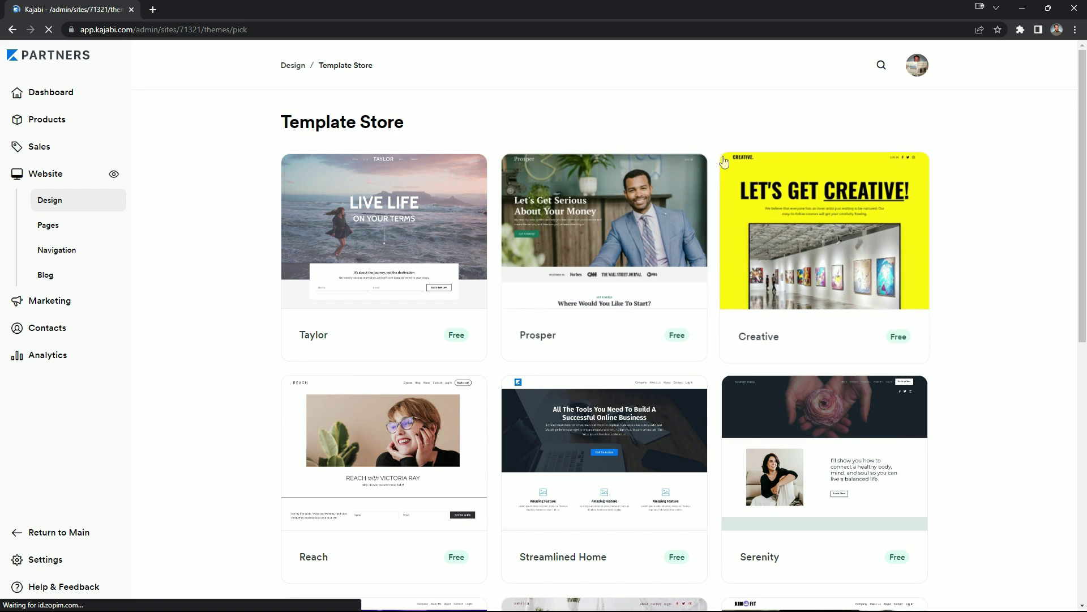
pyautogui.scroll(-4, 498, 403)
pyautogui.scroll(4, 566, 400)
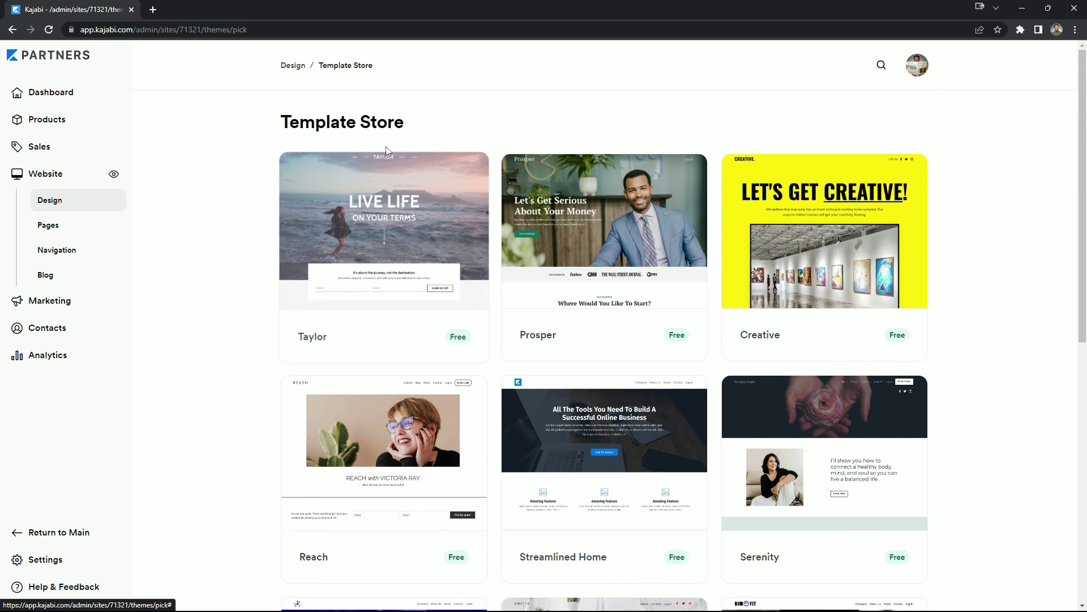
pyautogui.click(293, 66)
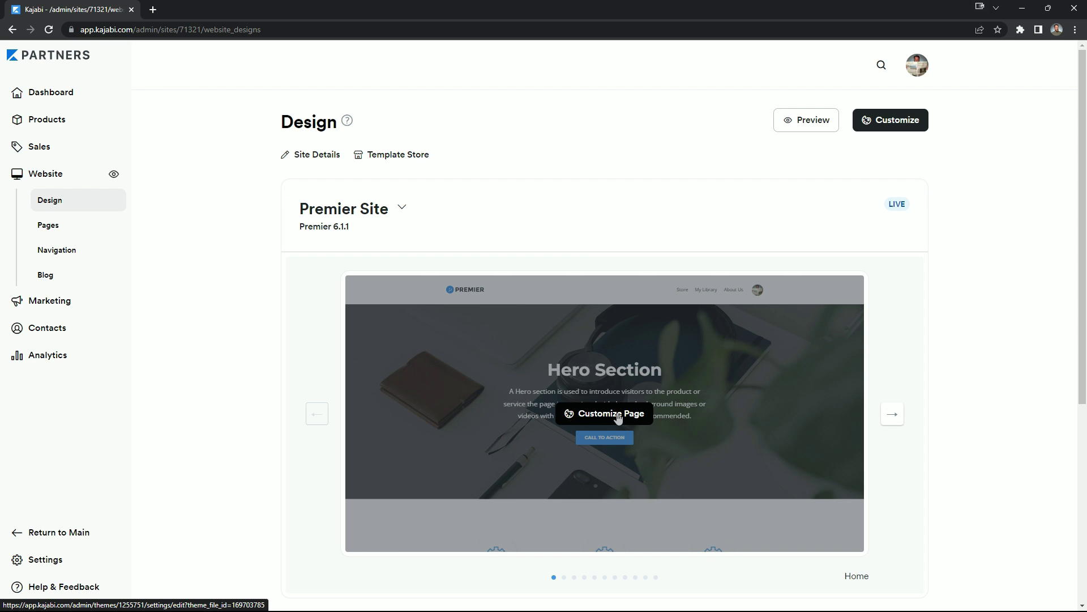
# - Open the Premier Site home page in the page editor and scroll through its preview
pyautogui.click(614, 418)
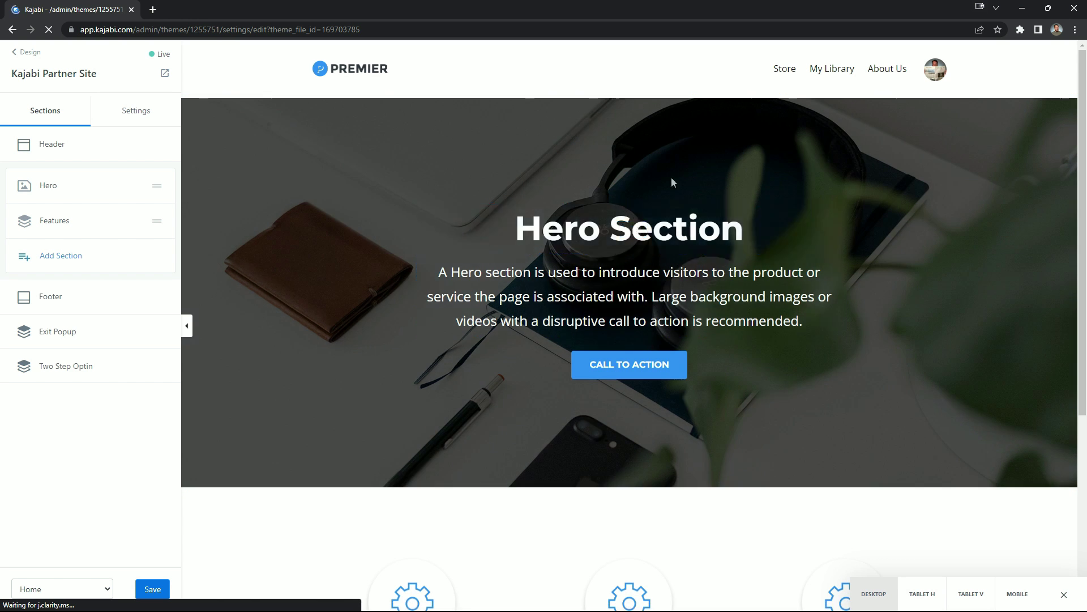
pyautogui.scroll(-5, 485, 388)
pyautogui.scroll(5, 526, 346)
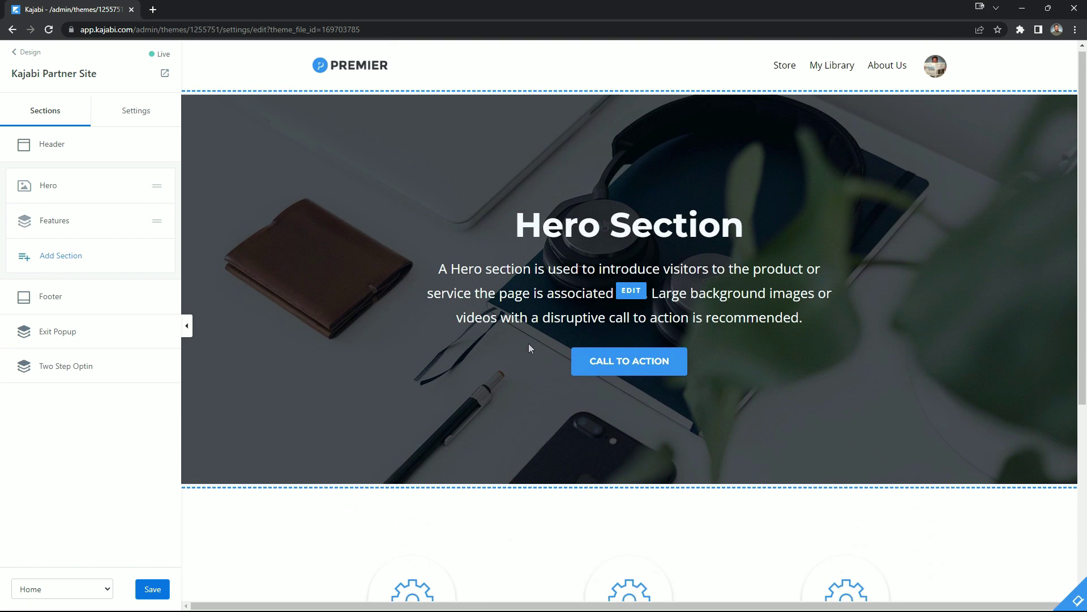
pyautogui.scroll(-5, 523, 340)
pyautogui.scroll(5, 488, 235)
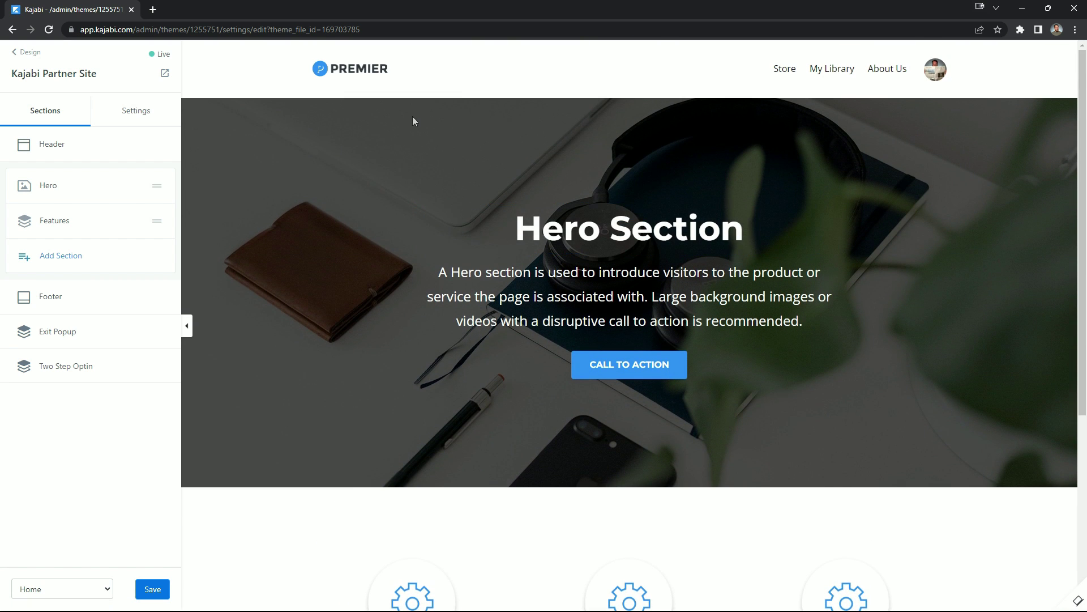
# - Look over the Hero section's settings, then return to the sections list
pyautogui.click(413, 116)
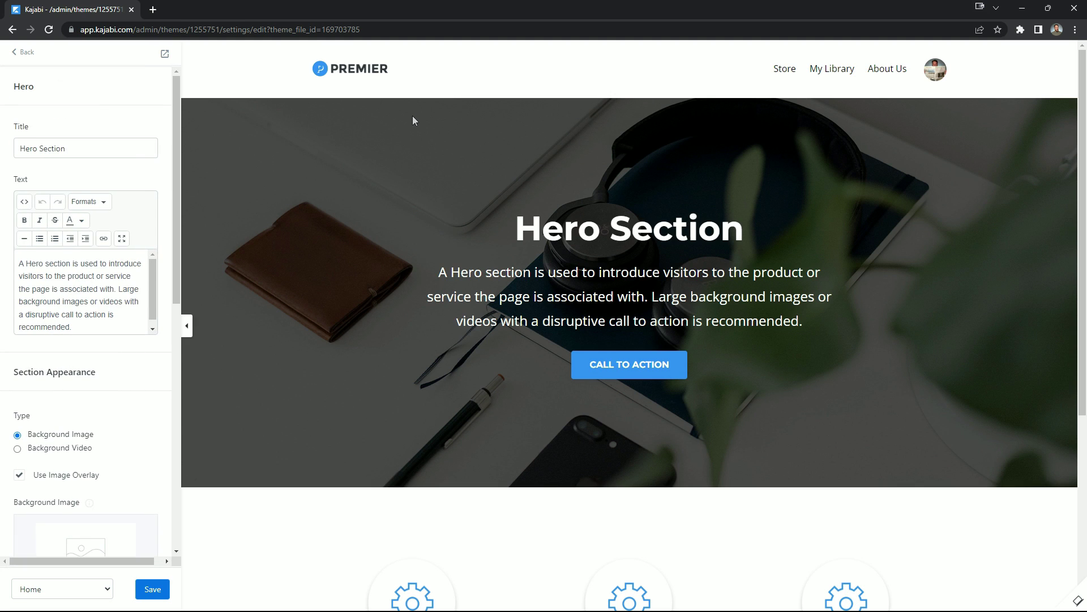
pyautogui.scroll(-10, 111, 405)
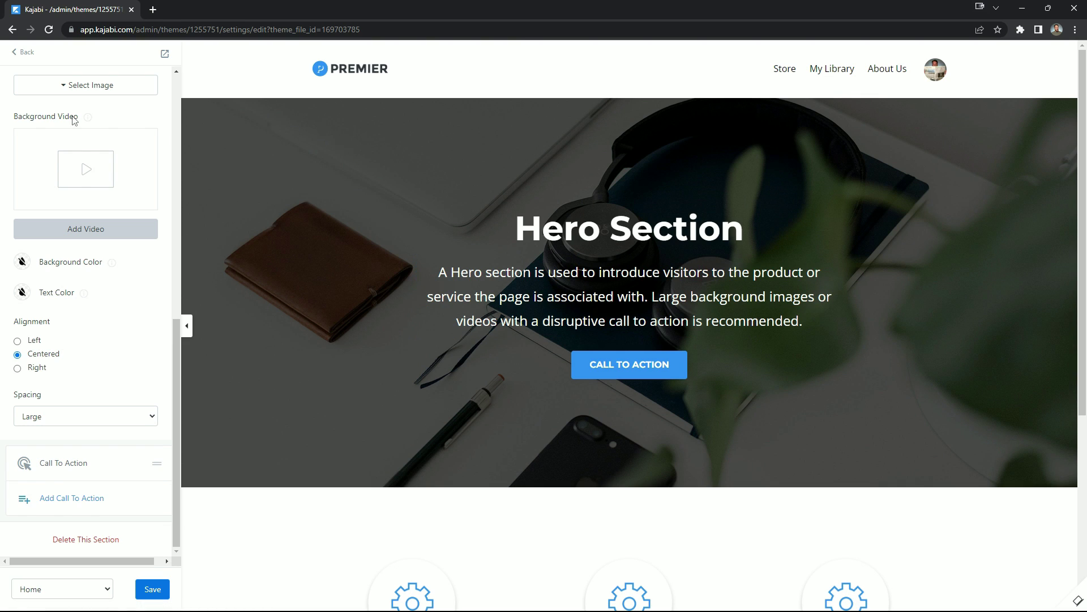
pyautogui.click(22, 51)
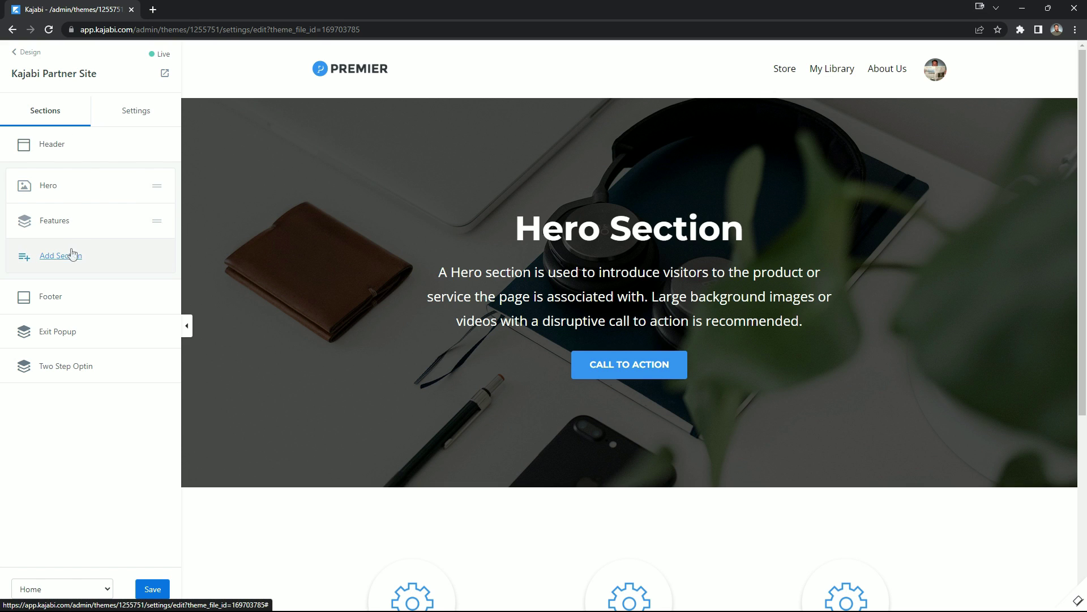
# - Delete the Hero section from the home page using its options menu
pyautogui.click(131, 187)
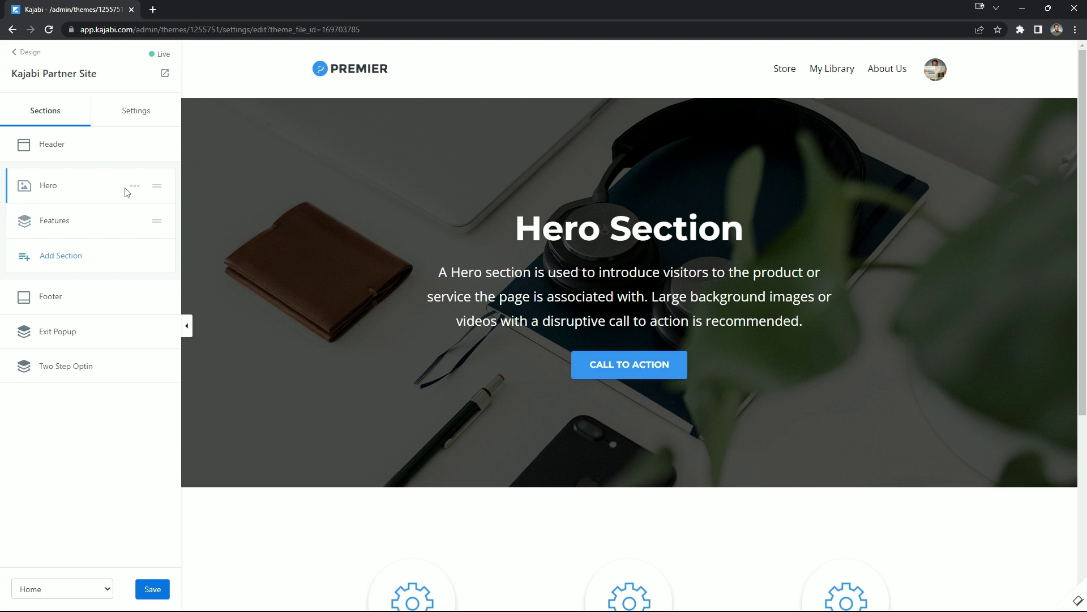
pyautogui.click(135, 186)
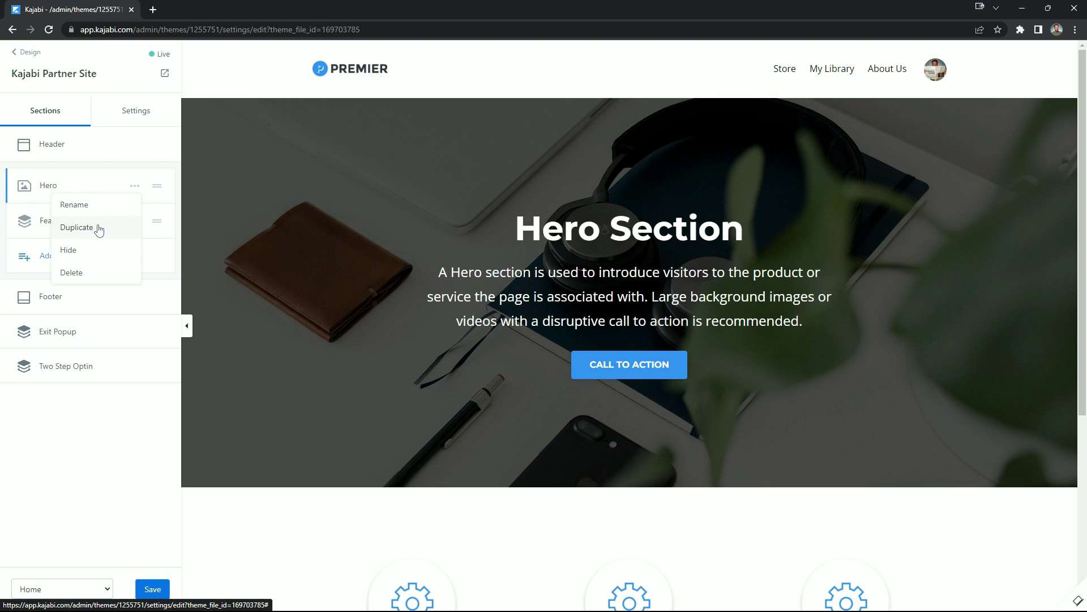
pyautogui.click(72, 273)
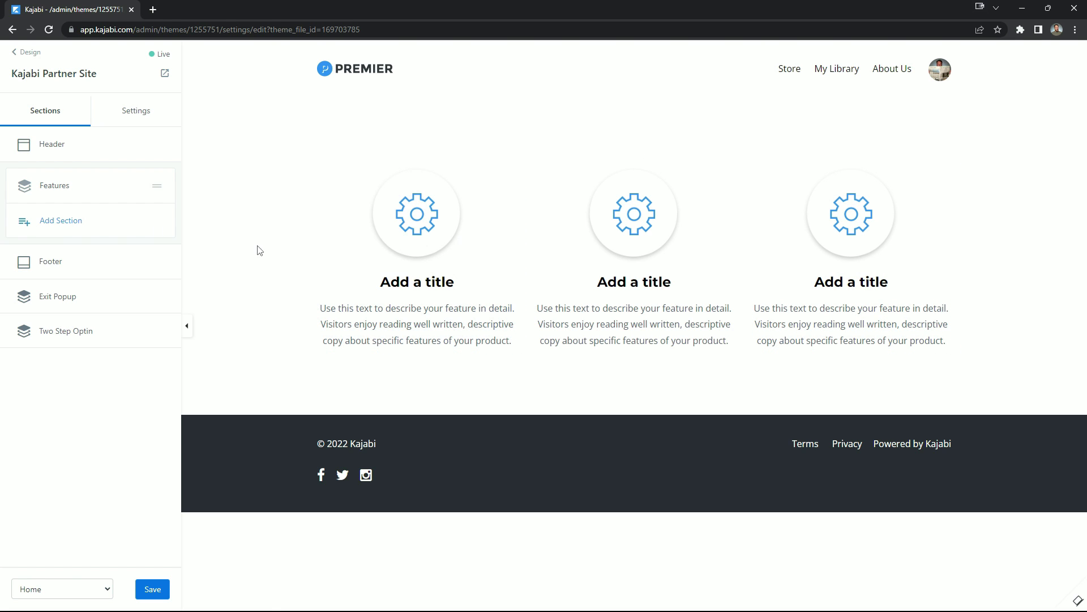
# - Show the section library and highlight the Accordion, Blog Posts and Call To Action types
pyautogui.click(58, 222)
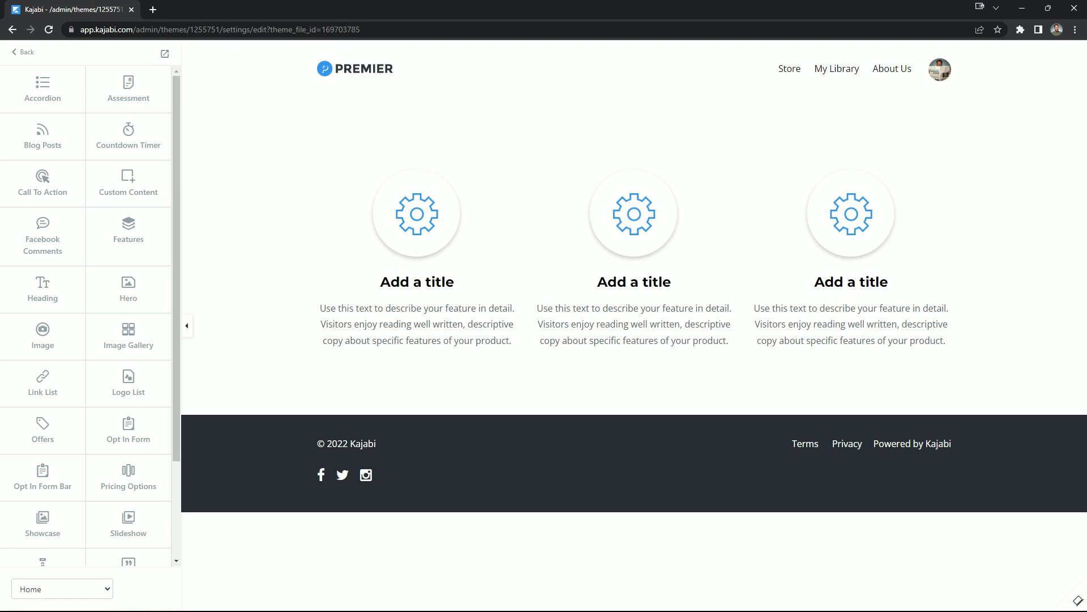
pyautogui.moveTo(8, 72); pyautogui.dragTo(85, 111)
pyautogui.moveTo(6, 119); pyautogui.dragTo(85, 160)
pyautogui.moveTo(9, 169); pyautogui.dragTo(88, 205)
pyautogui.press('Escape')
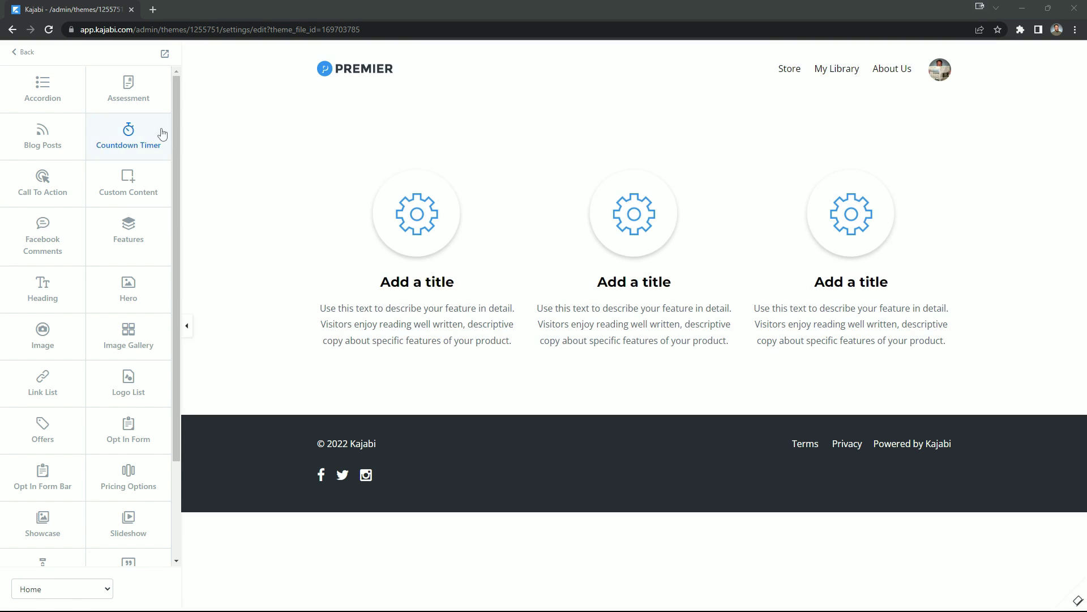
# - Preview the Call To Action, Facebook Comments, Heading and Image sections on the page
pyautogui.click(59, 183)
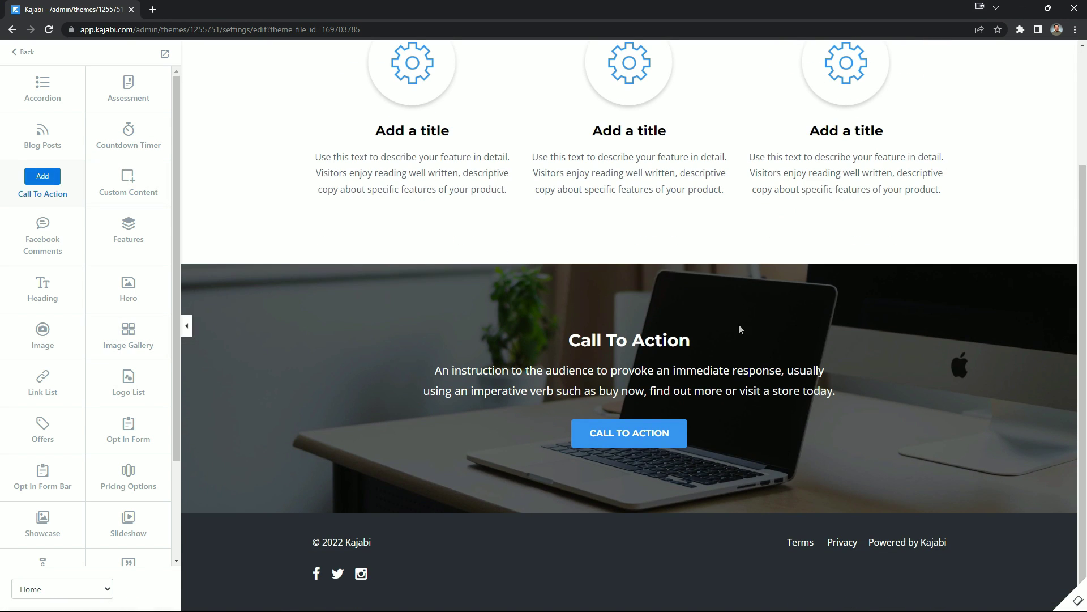
pyautogui.click(38, 230)
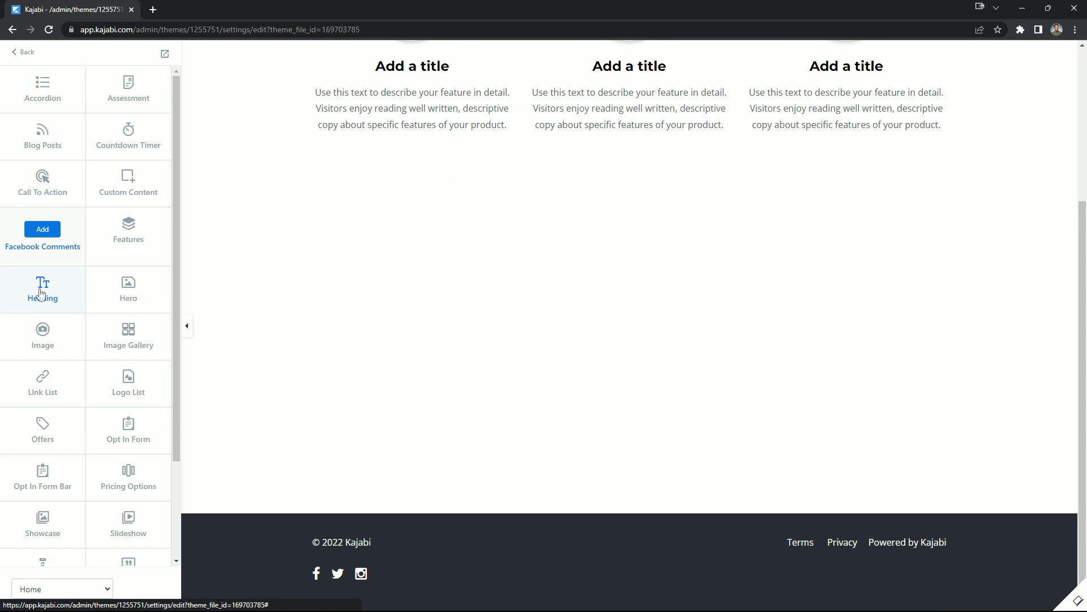
pyautogui.click(44, 295)
pyautogui.click(48, 329)
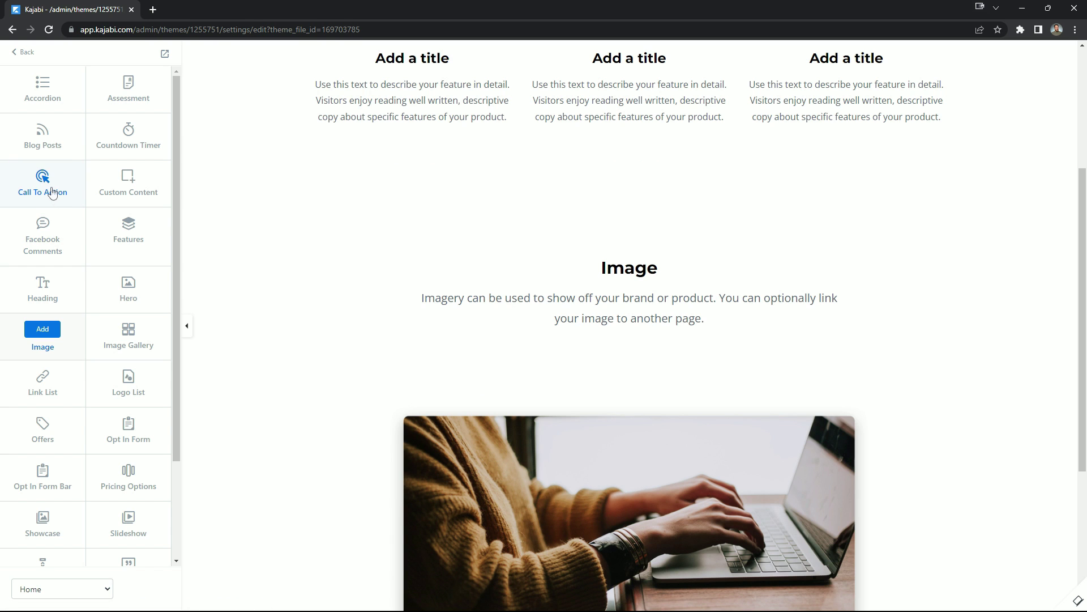
pyautogui.click(51, 193)
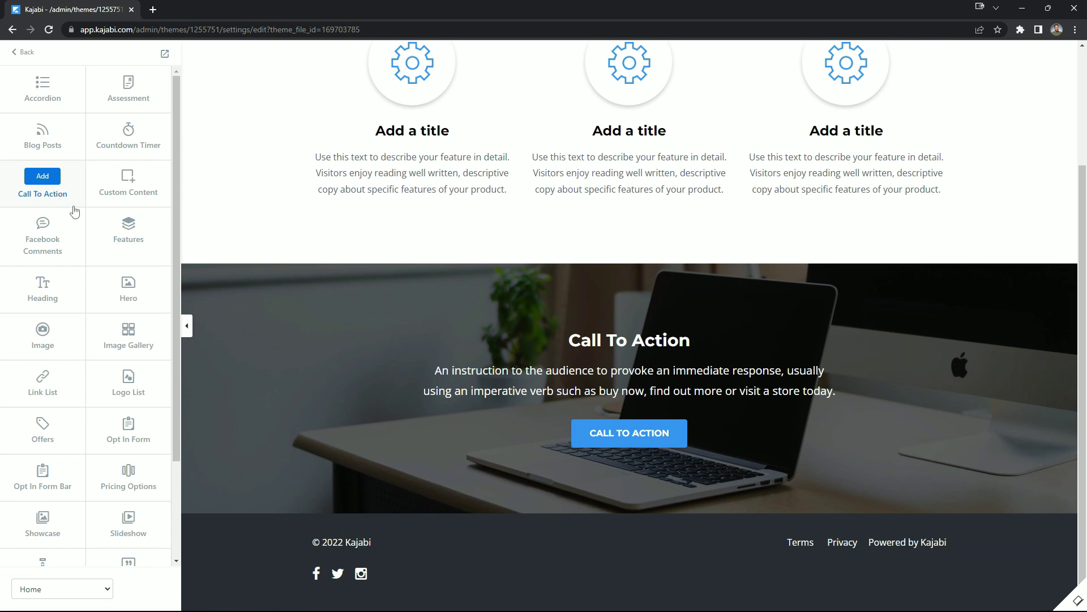
# - Insert a Call To Action section below Features, deleting the first attempt and re-adding it
pyautogui.click(48, 179)
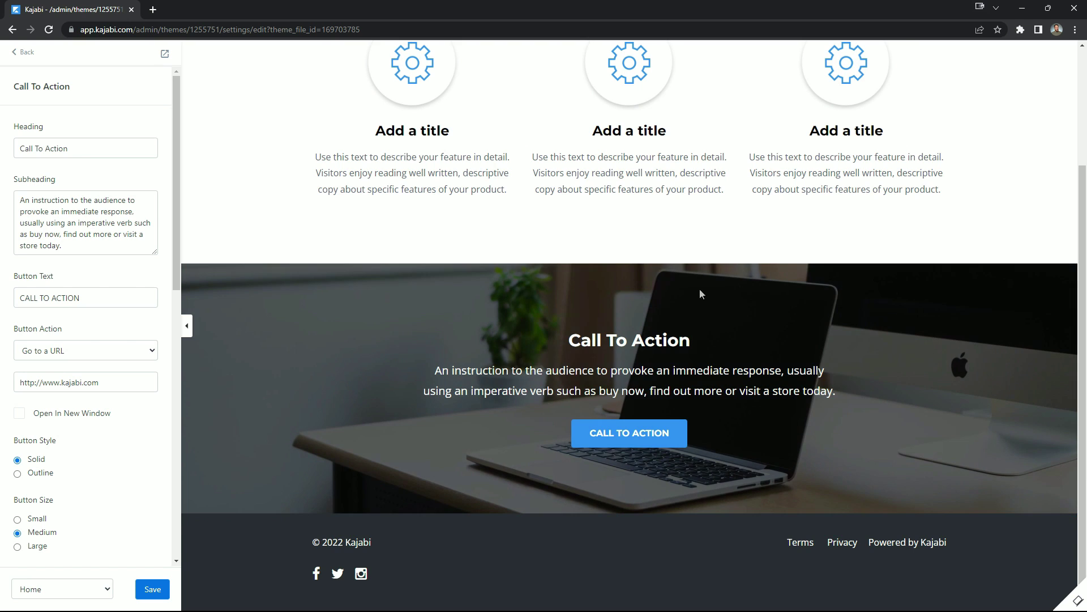
pyautogui.scroll(-10, 107, 399)
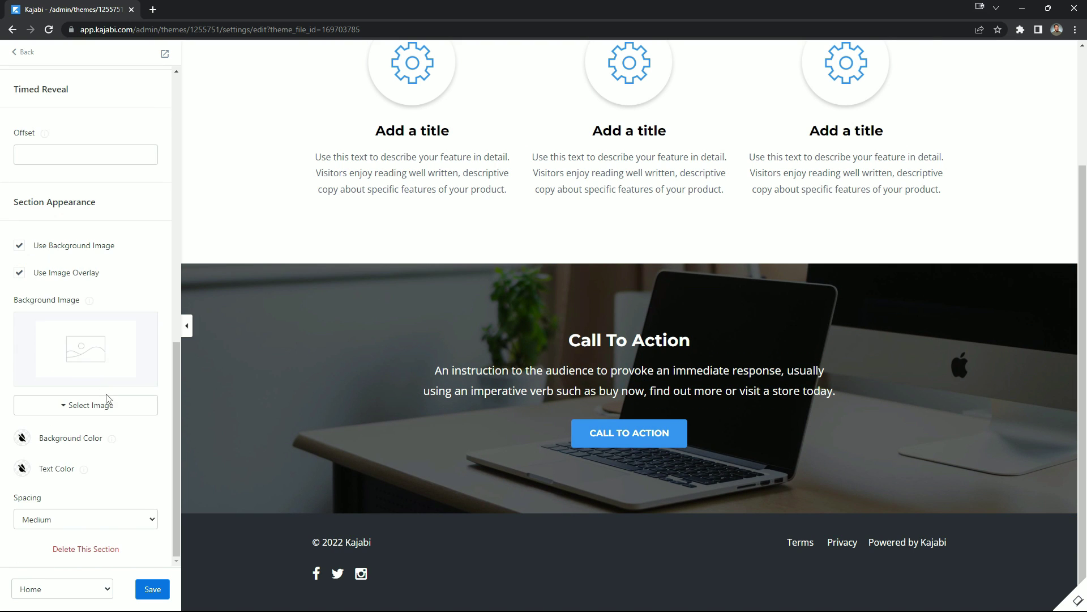
pyautogui.click(102, 553)
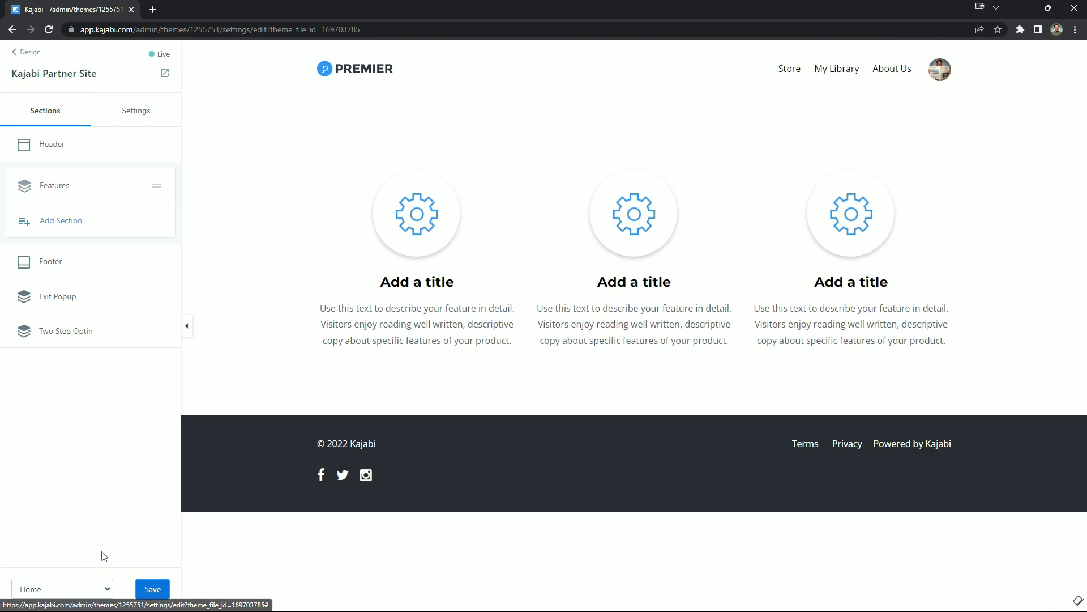
pyautogui.click(58, 225)
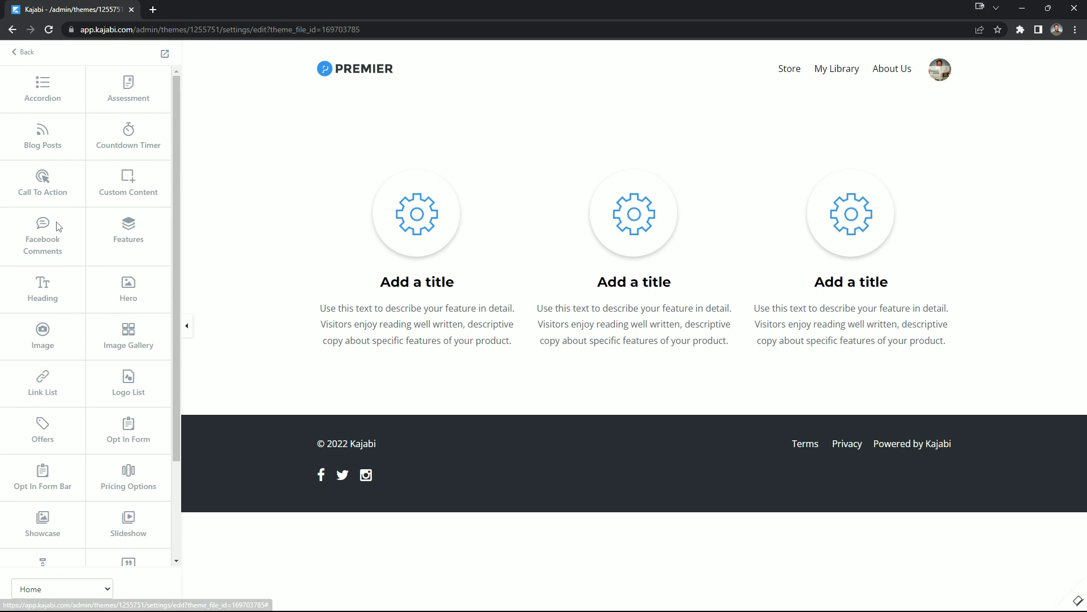
pyautogui.click(53, 190)
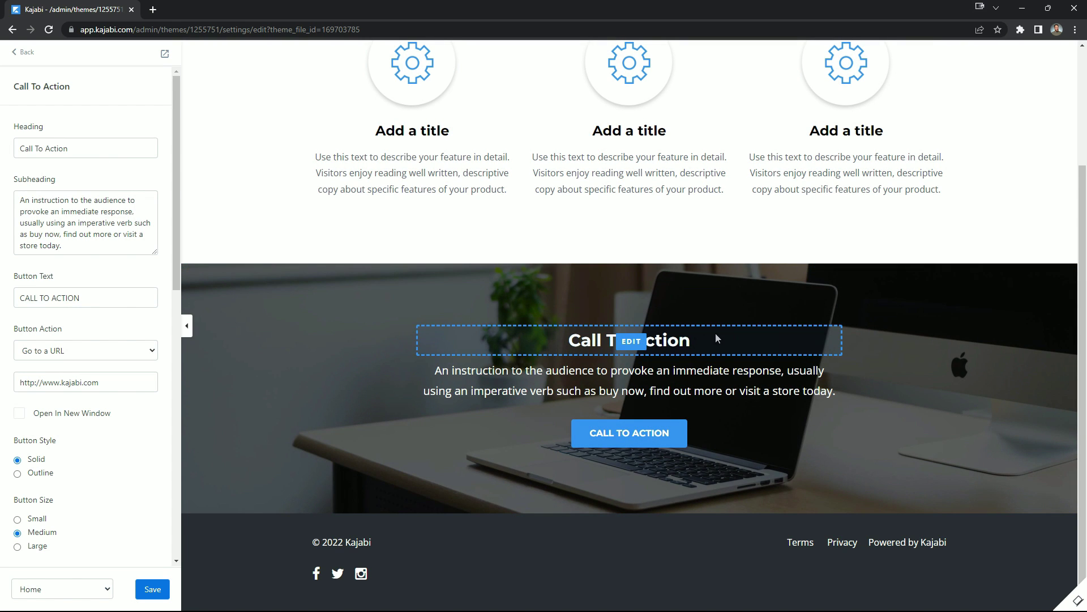
# - Change the section heading to 'WHAT YOU WILL LEARN!'
pyautogui.click(631, 341)
pyautogui.hotkey('ctrl', 'a')
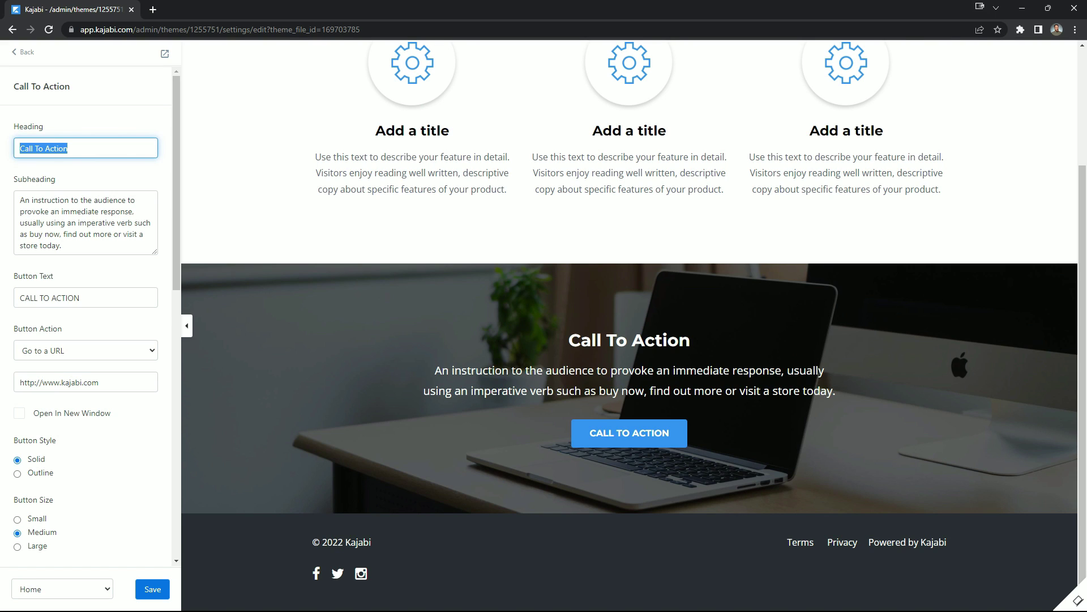
pyautogui.write('WHAT YOU WILL LEARN!')
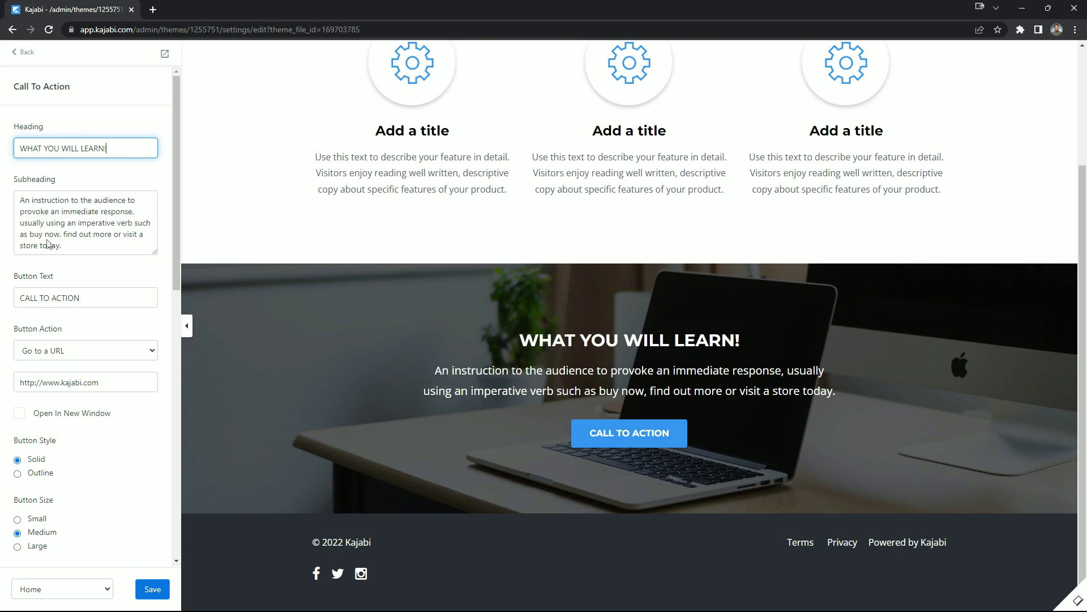
pyautogui.click(480, 372)
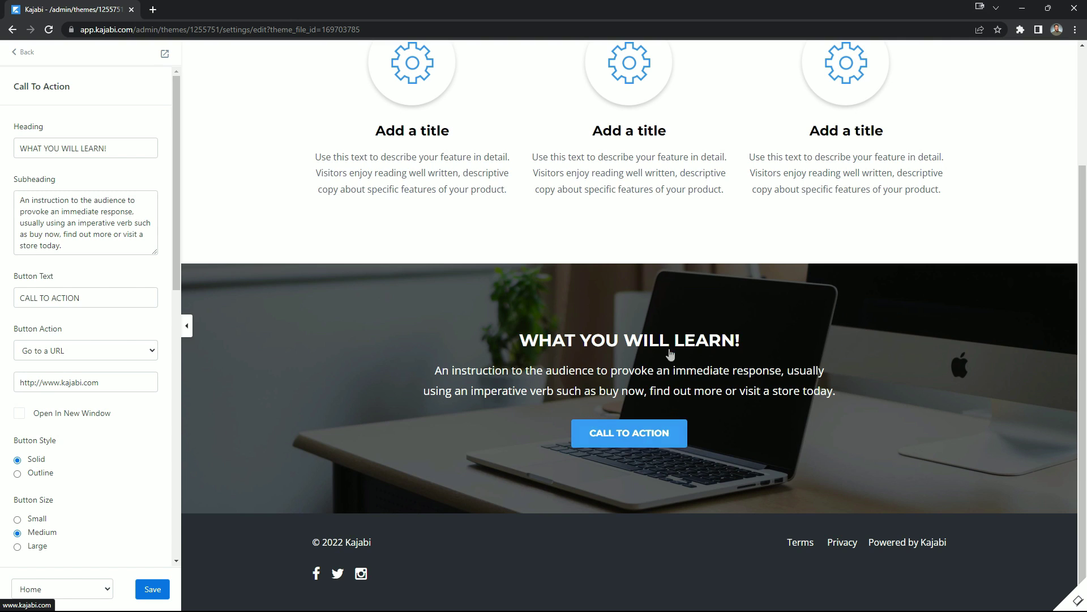
# - Replace the button text with 'FREE WORKSHOP'
pyautogui.click(665, 440)
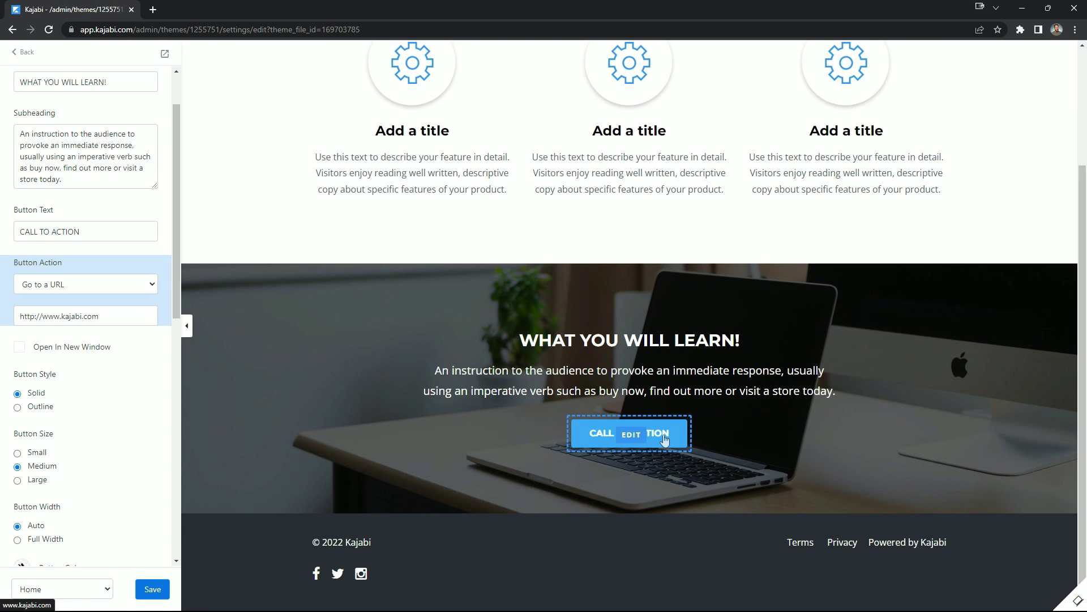
pyautogui.tripleClick(114, 231)
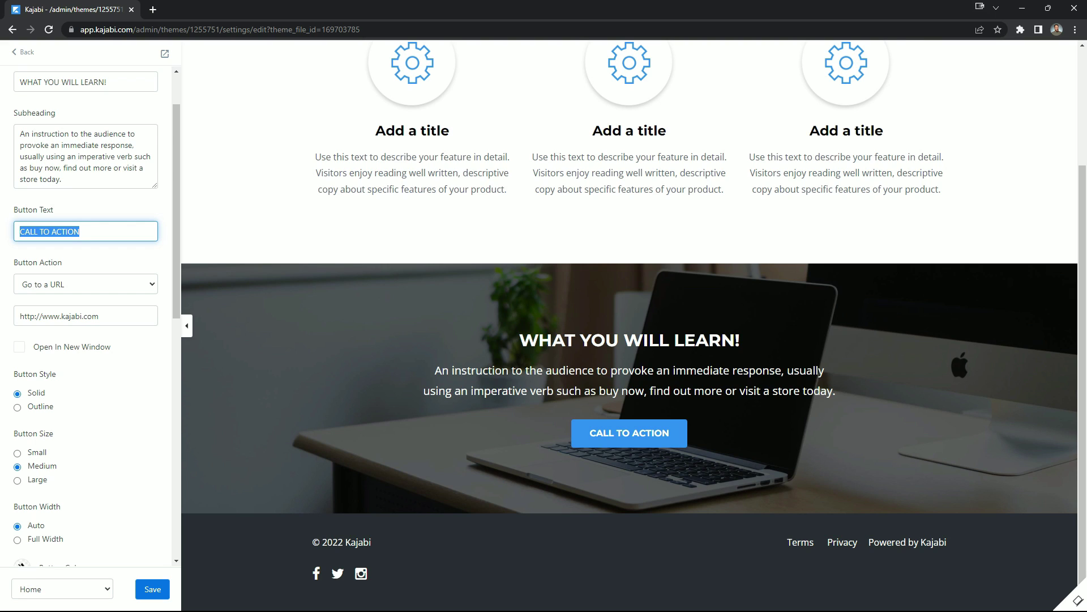
pyautogui.write('F')
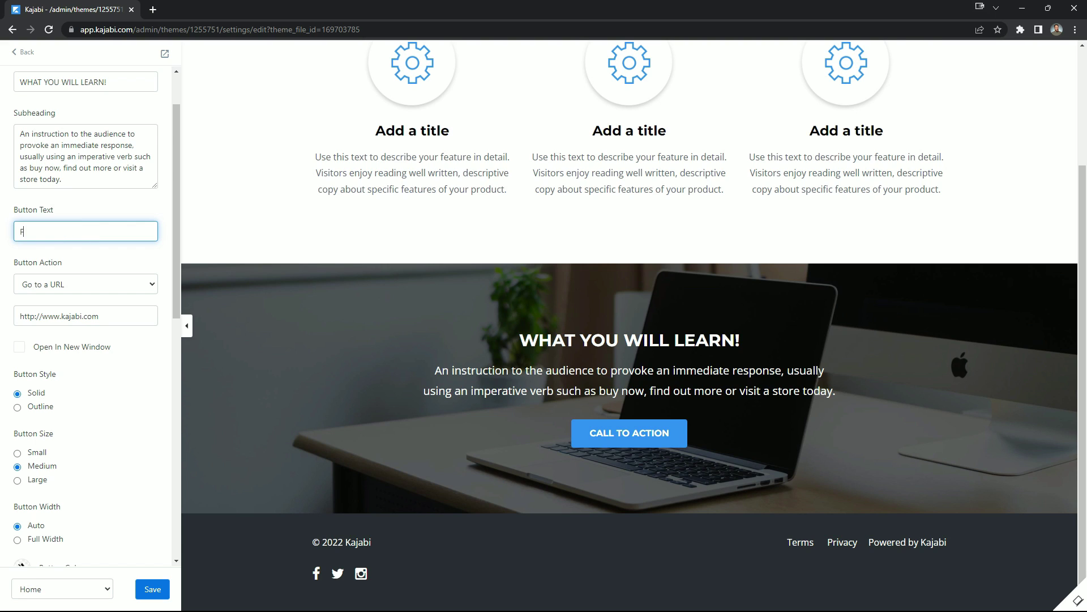
pyautogui.write('REE WO')
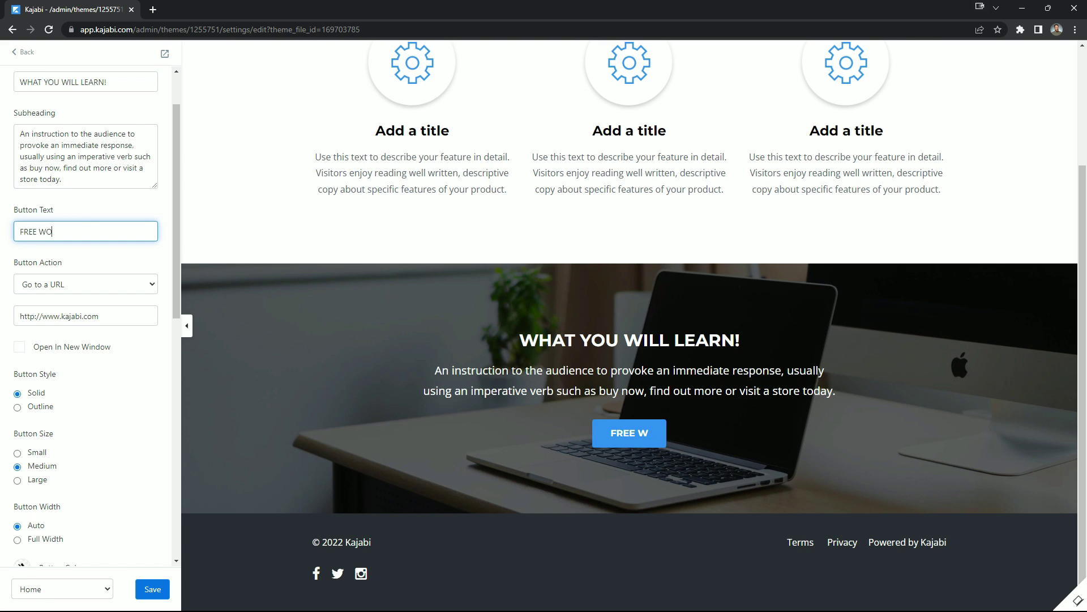
pyautogui.write('RKSHOP')
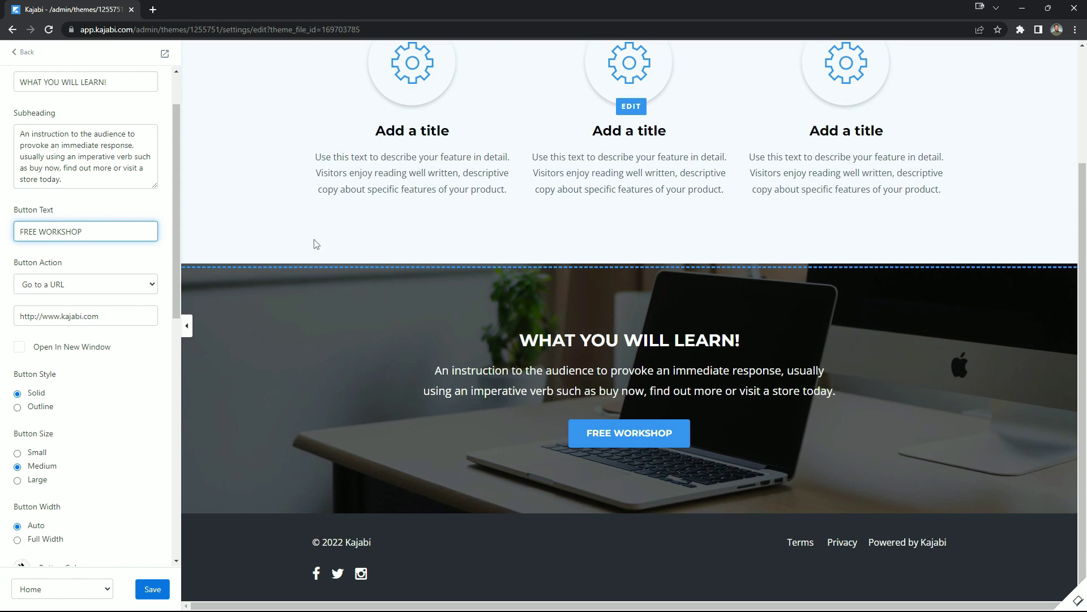
# - Set the button to Solid style, Large size and Auto width after trying Outline and Full Width
pyautogui.scroll(-1, 122, 393)
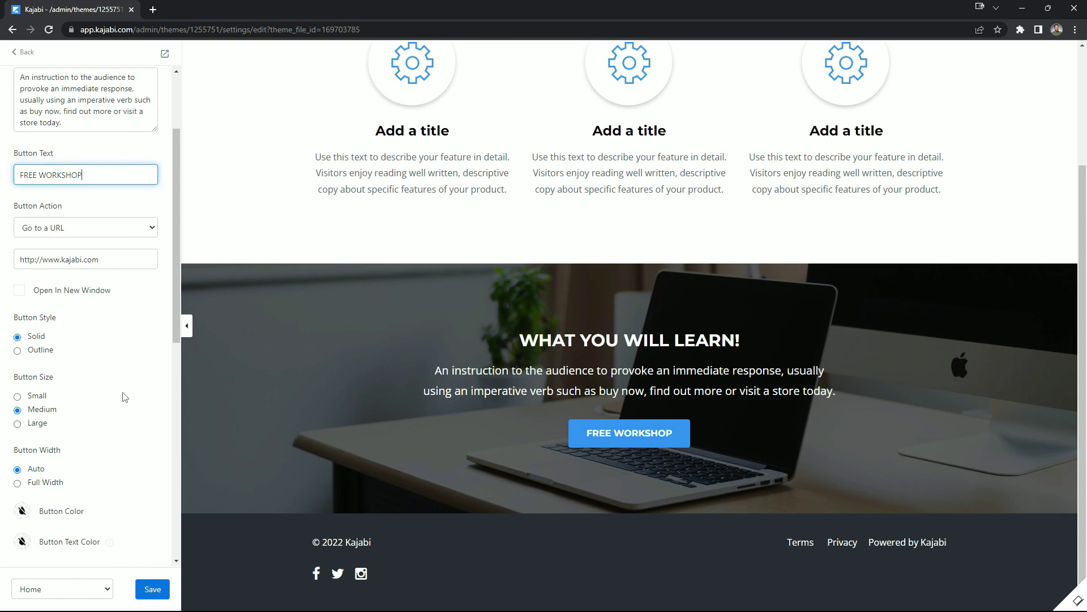
pyautogui.click(18, 351)
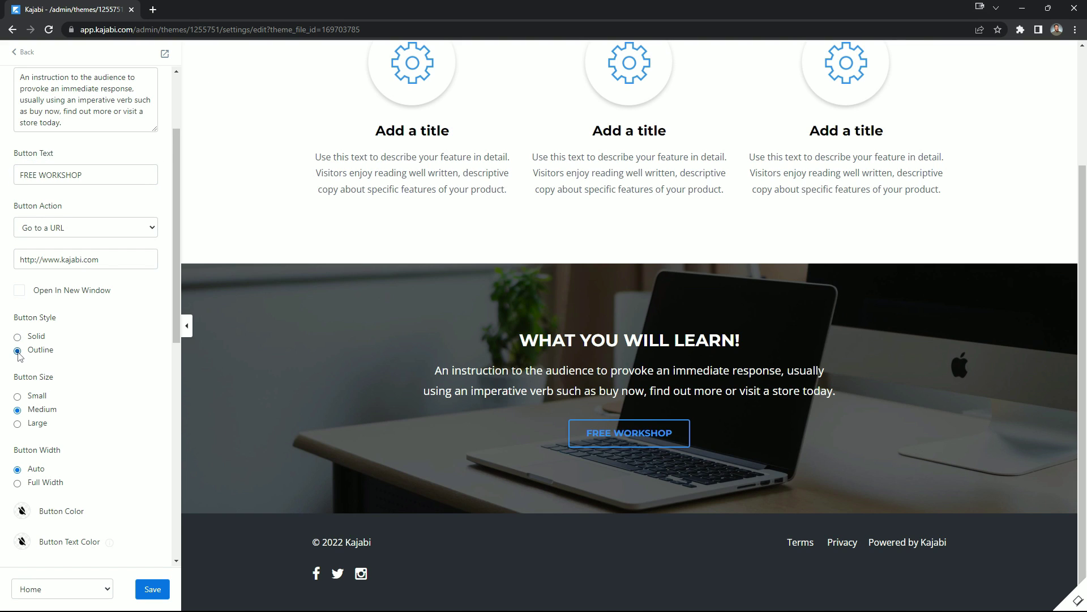
pyautogui.click(17, 337)
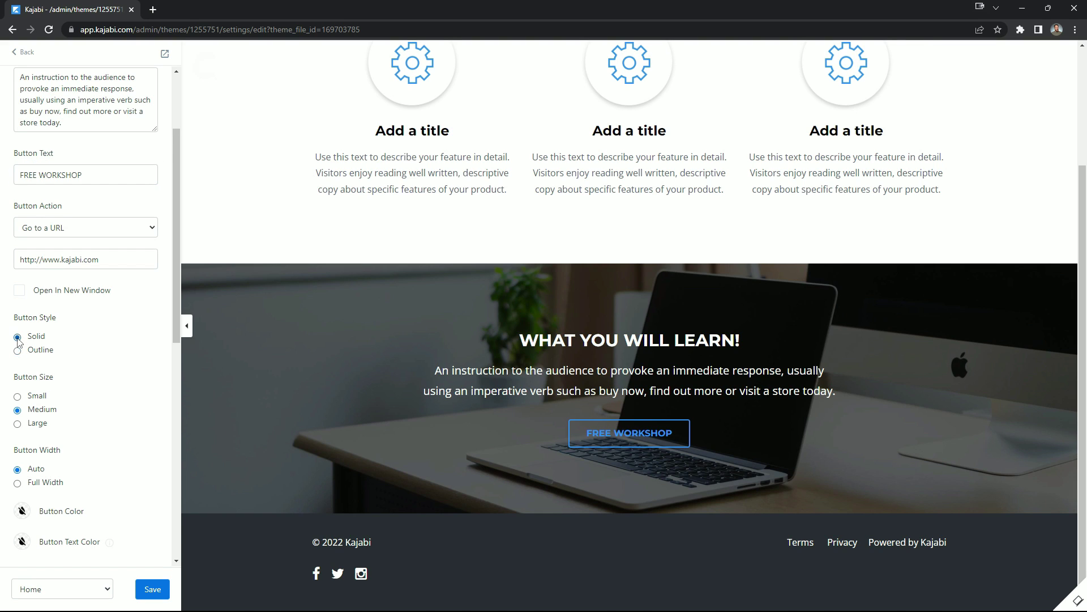
pyautogui.click(17, 396)
pyautogui.click(17, 423)
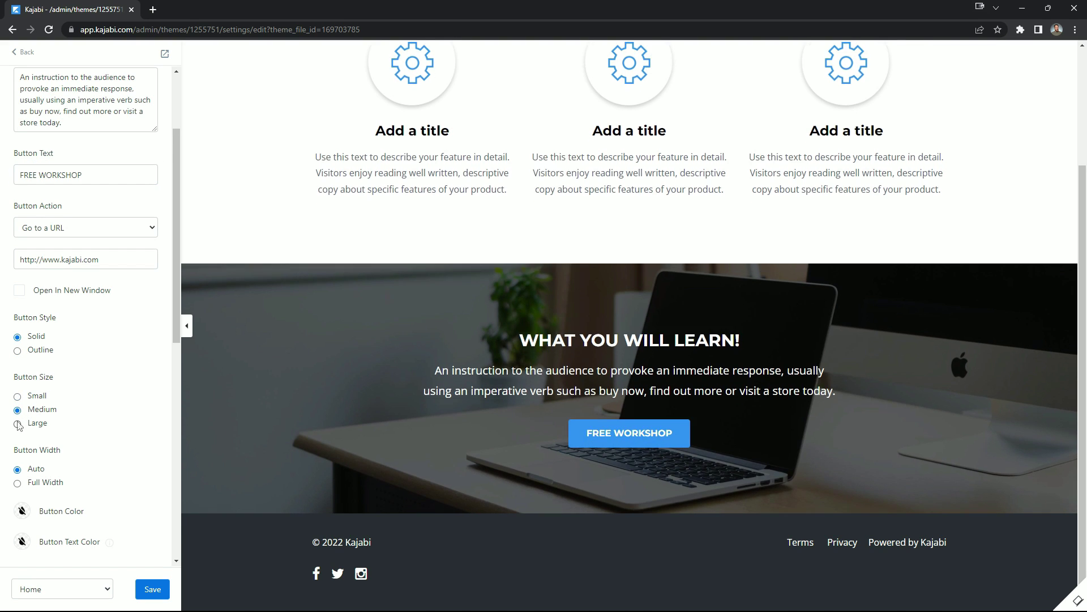
pyautogui.click(18, 483)
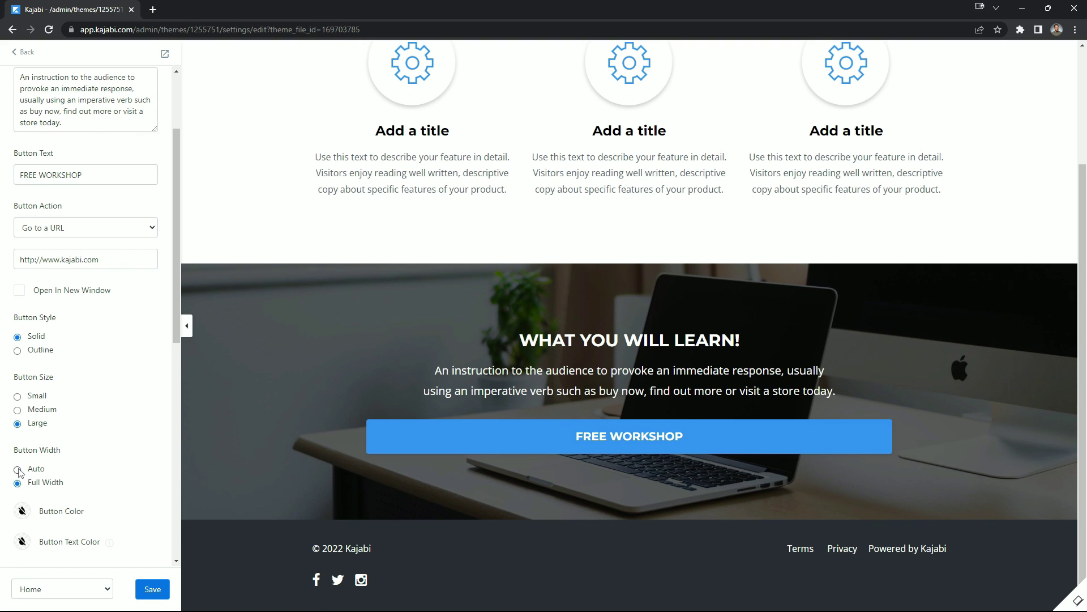
pyautogui.click(18, 469)
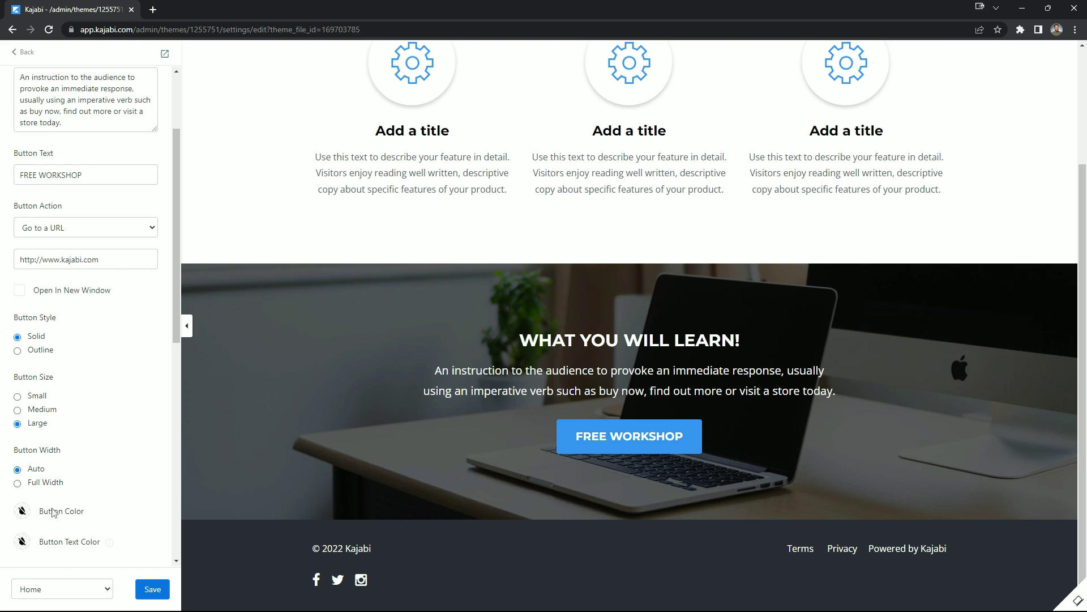
# - Make the button red (#E74C3C) after briefly trying green
pyautogui.scroll(-1, 43, 485)
pyautogui.click(22, 454)
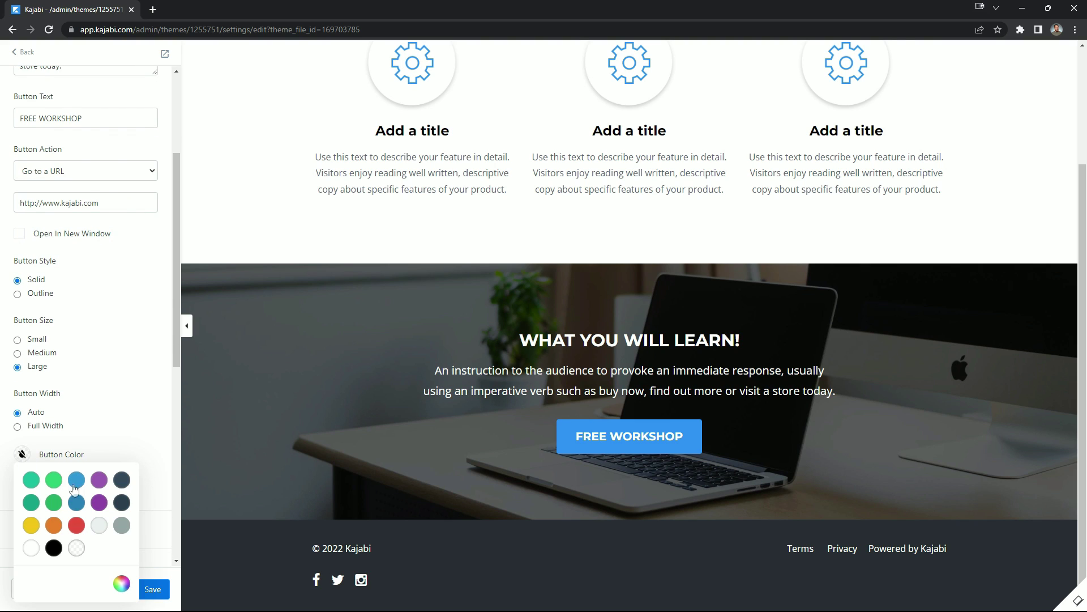
pyautogui.click(55, 502)
pyautogui.click(136, 442)
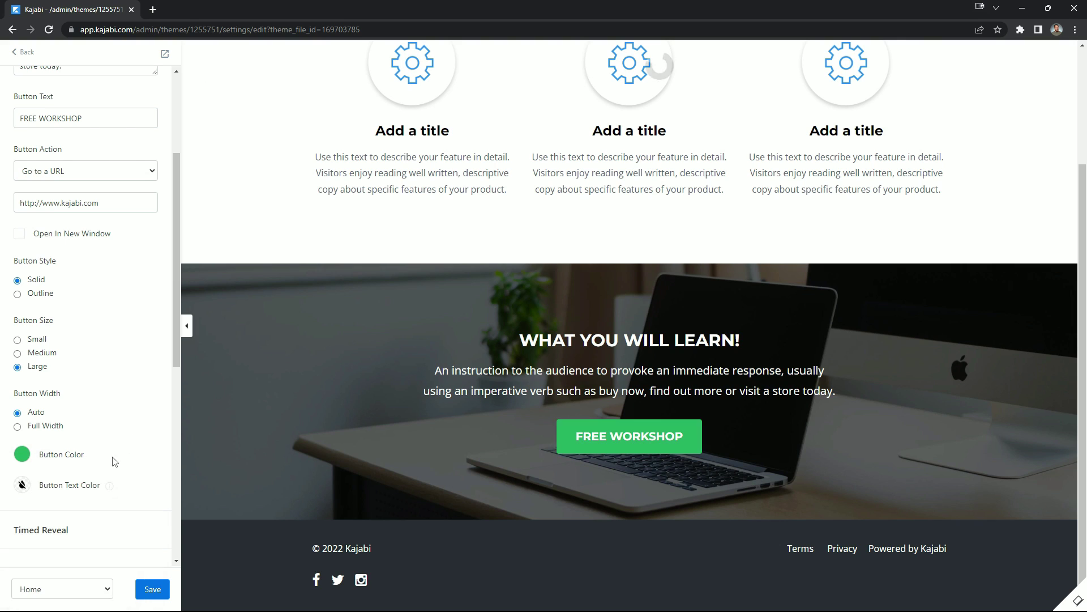
pyautogui.click(24, 455)
pyautogui.click(77, 525)
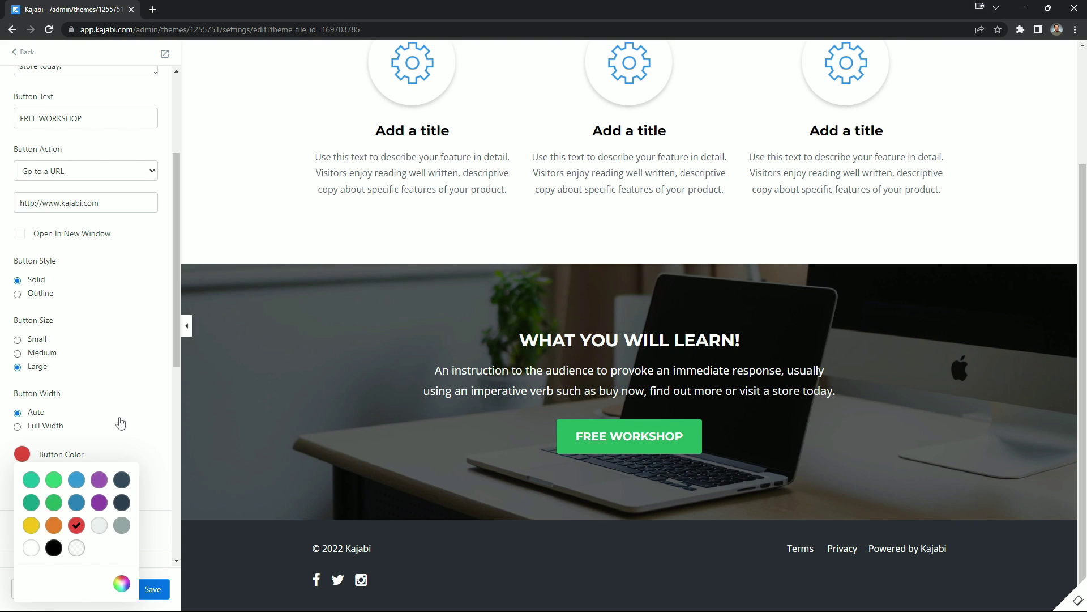
pyautogui.click(131, 388)
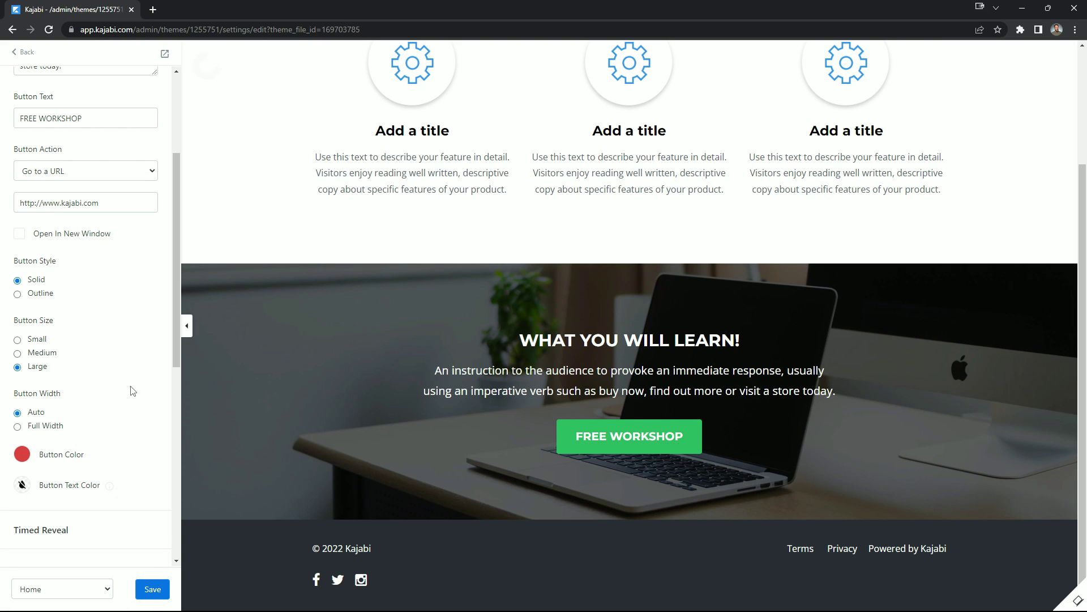
pyautogui.click(23, 454)
pyautogui.click(122, 583)
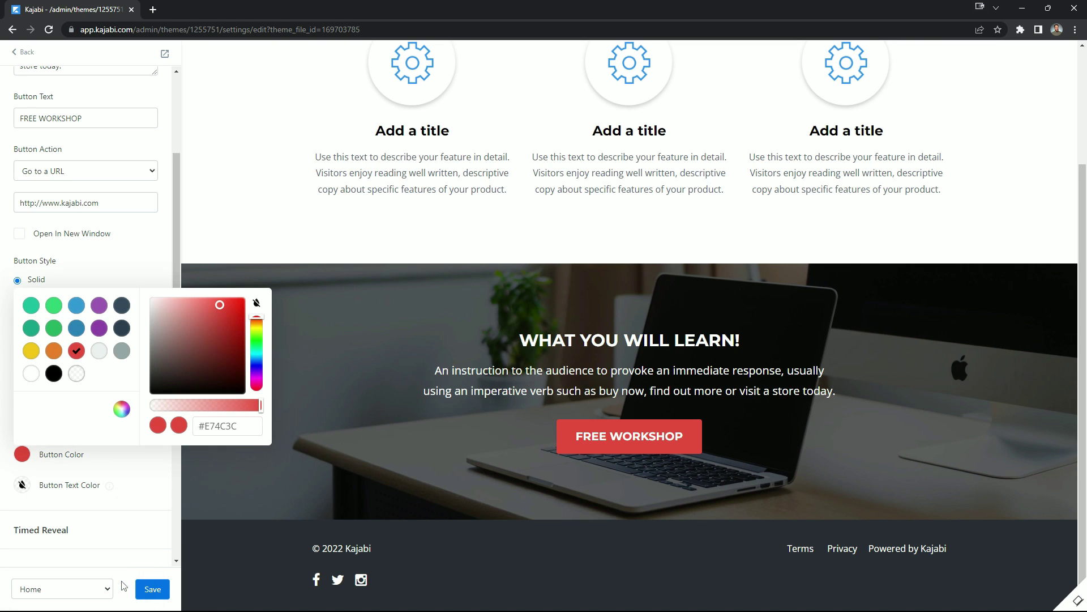
pyautogui.click(139, 263)
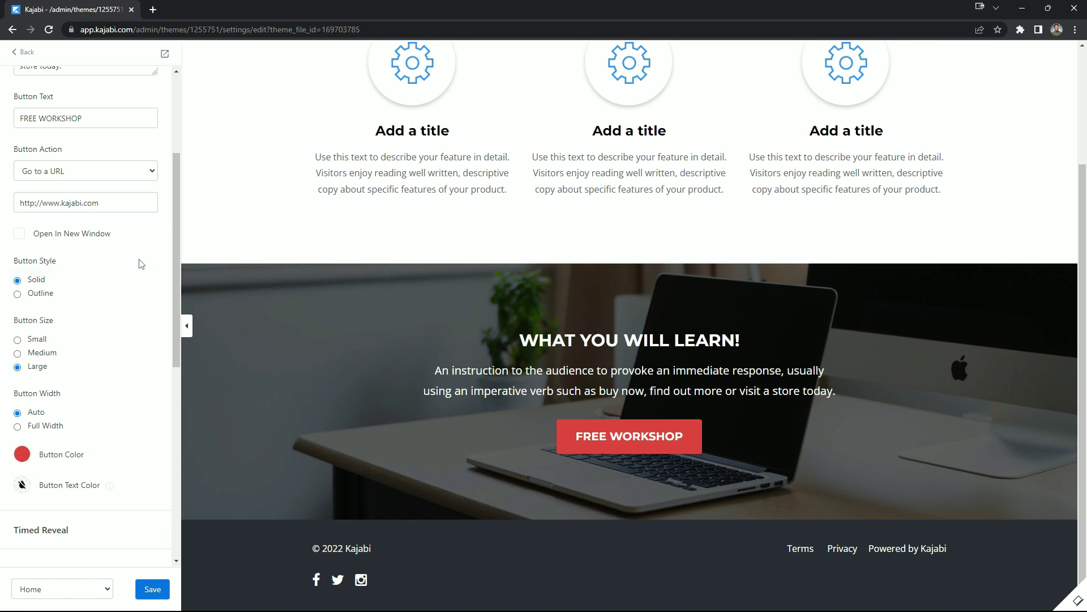
pyautogui.scroll(-3, 111, 414)
# - Upload 'Stock Intro Page 2' as the section's background image and save
pyautogui.scroll(-4, 110, 416)
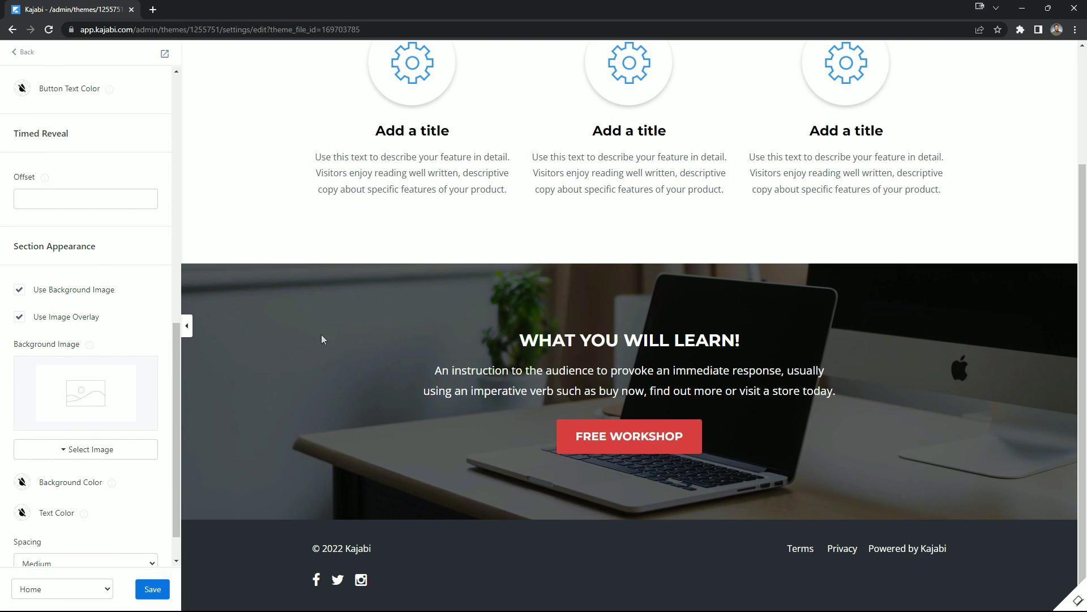
pyautogui.click(102, 450)
pyautogui.click(87, 473)
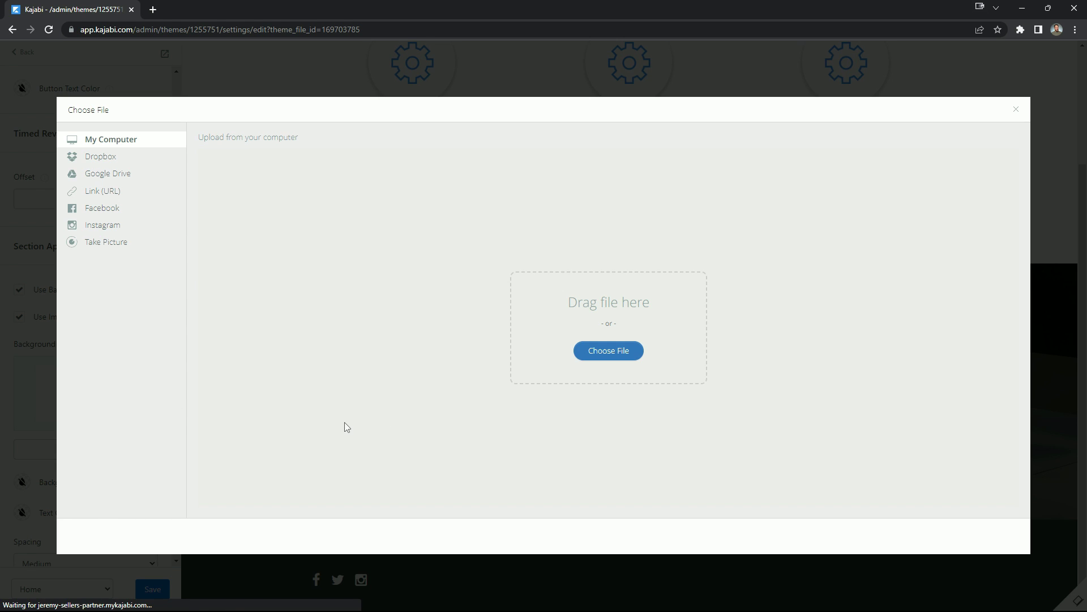
pyautogui.click(610, 352)
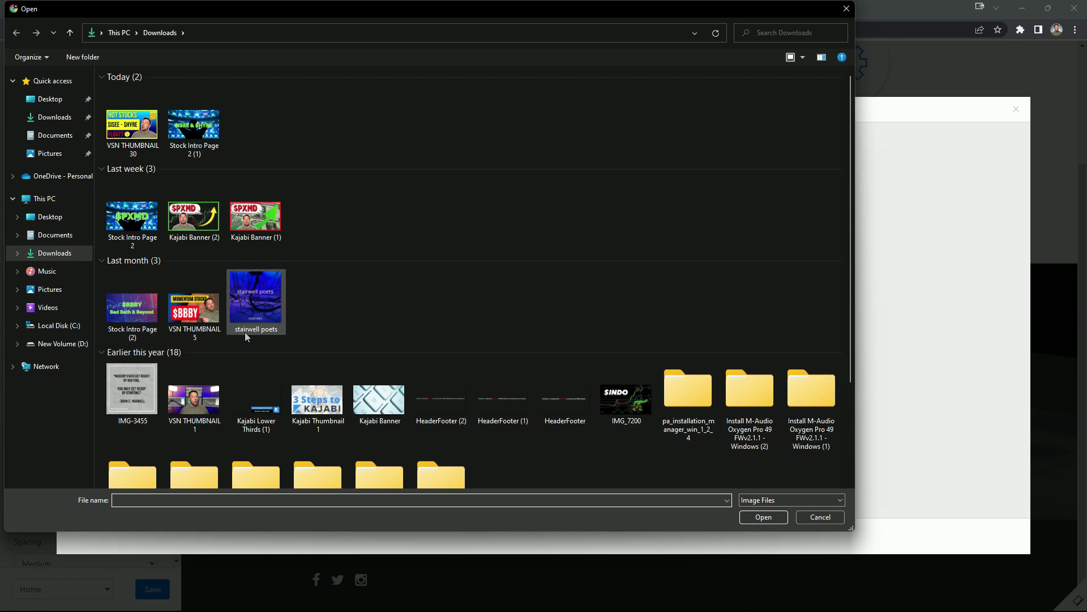
pyautogui.doubleClick(132, 216)
pyautogui.click(1004, 534)
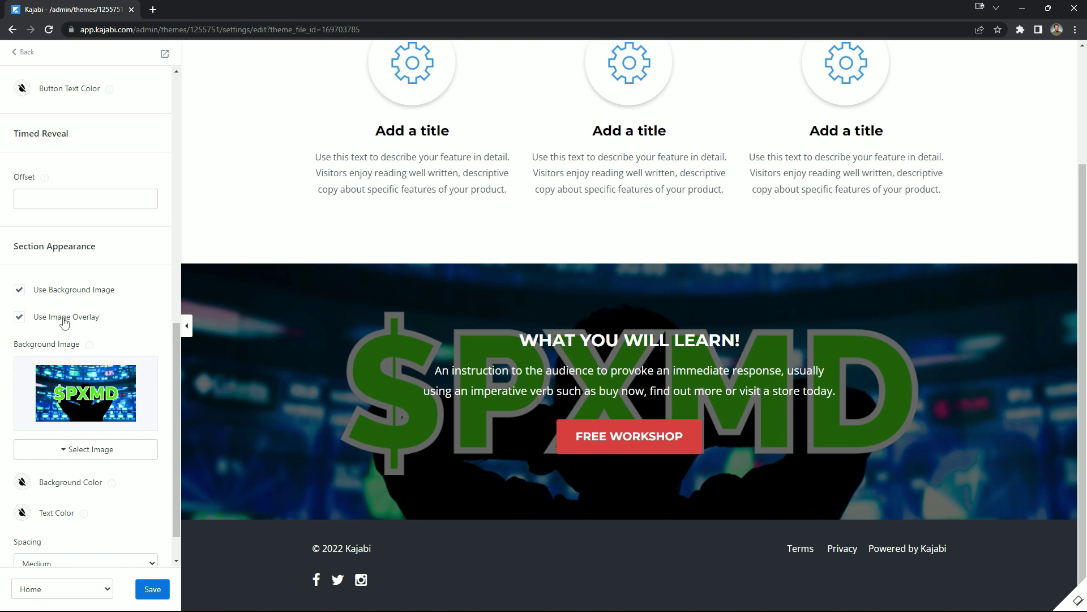
pyautogui.click(19, 317)
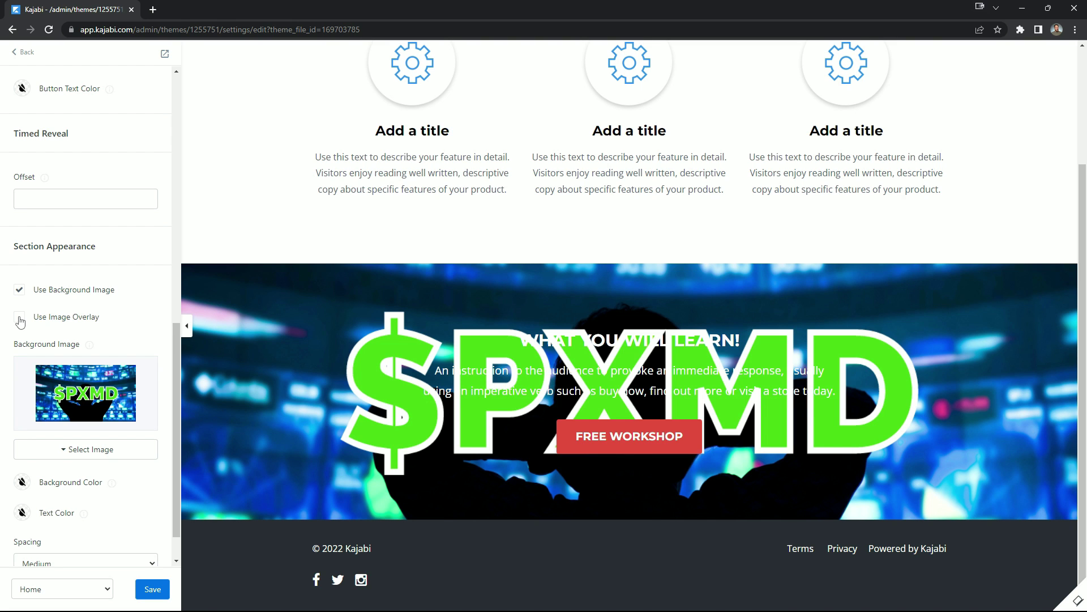
pyautogui.click(19, 318)
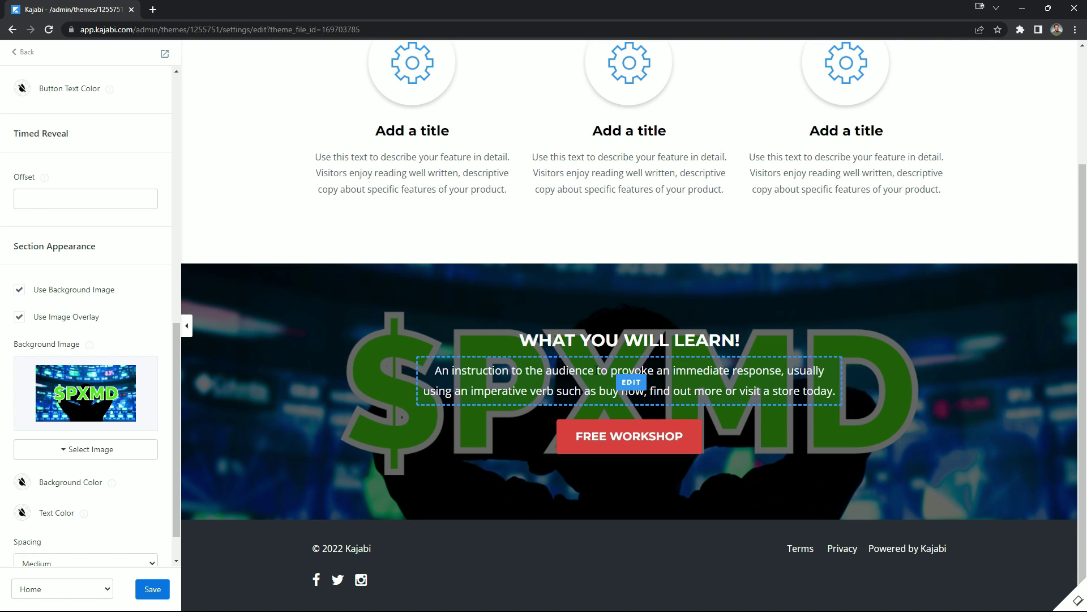
pyautogui.scroll(-1, 143, 475)
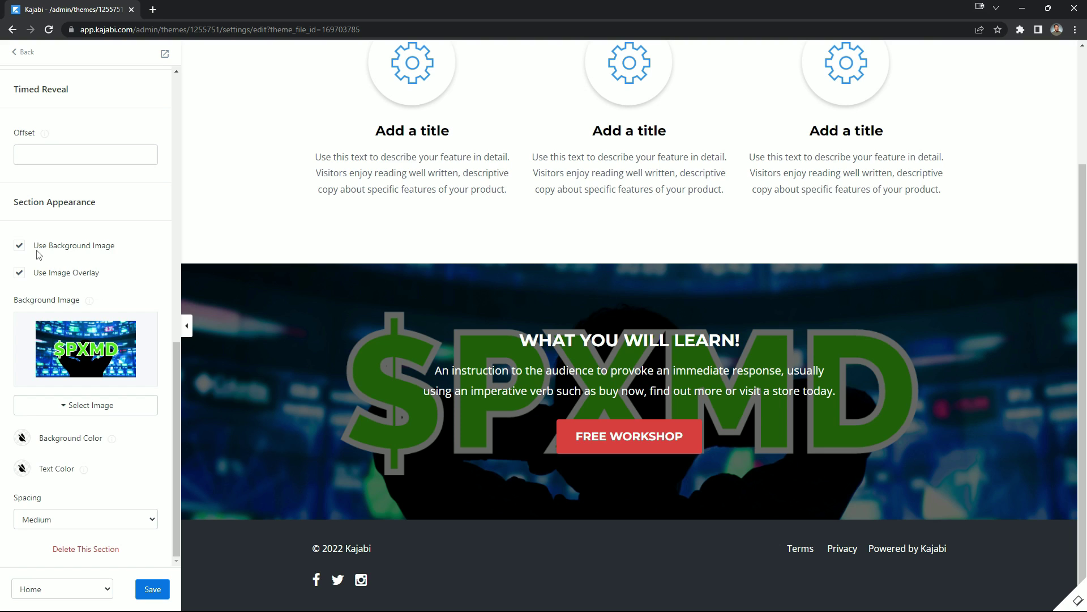
pyautogui.click(20, 247)
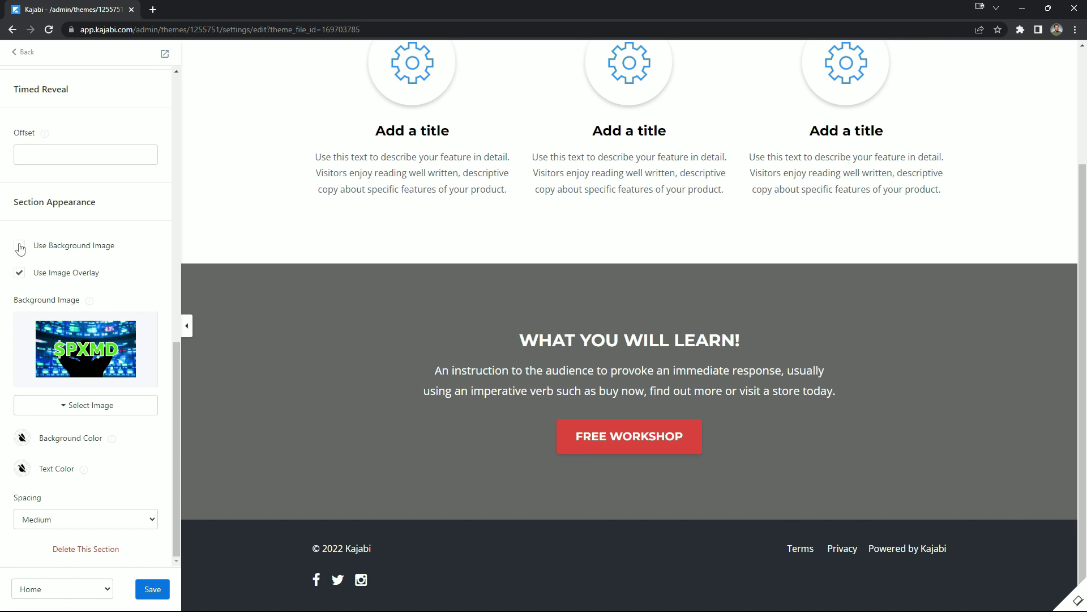
pyautogui.click(20, 247)
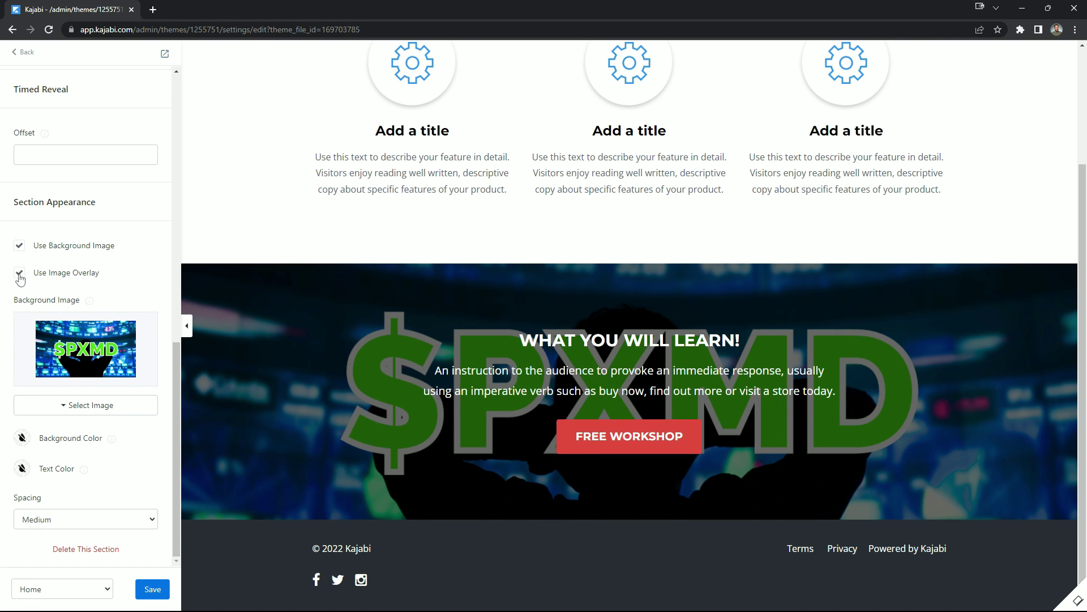
pyautogui.click(20, 276)
pyautogui.click(20, 276)
pyautogui.click(154, 519)
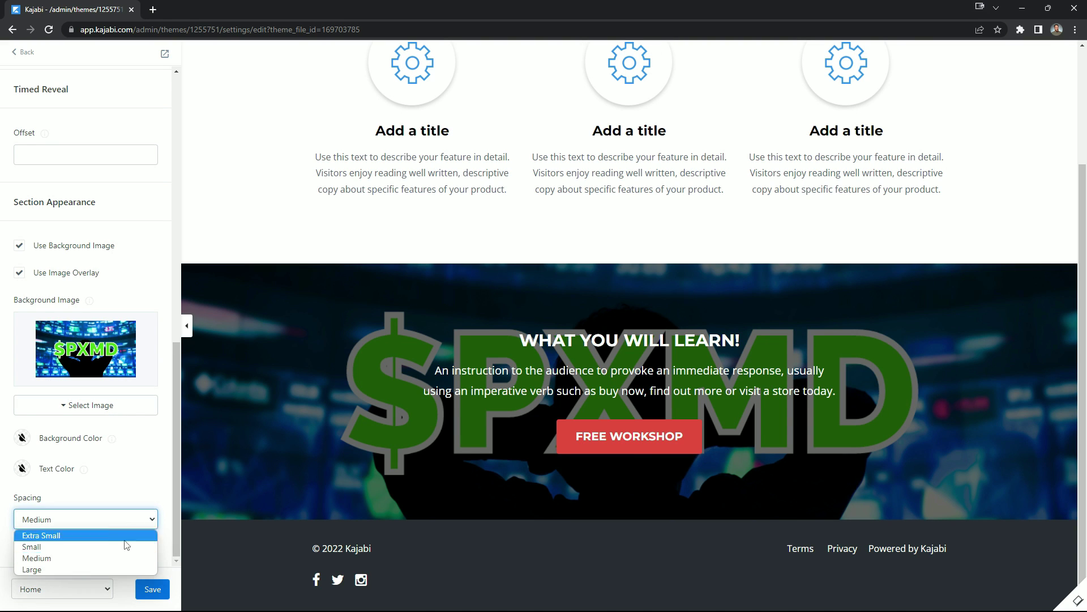
pyautogui.click(69, 575)
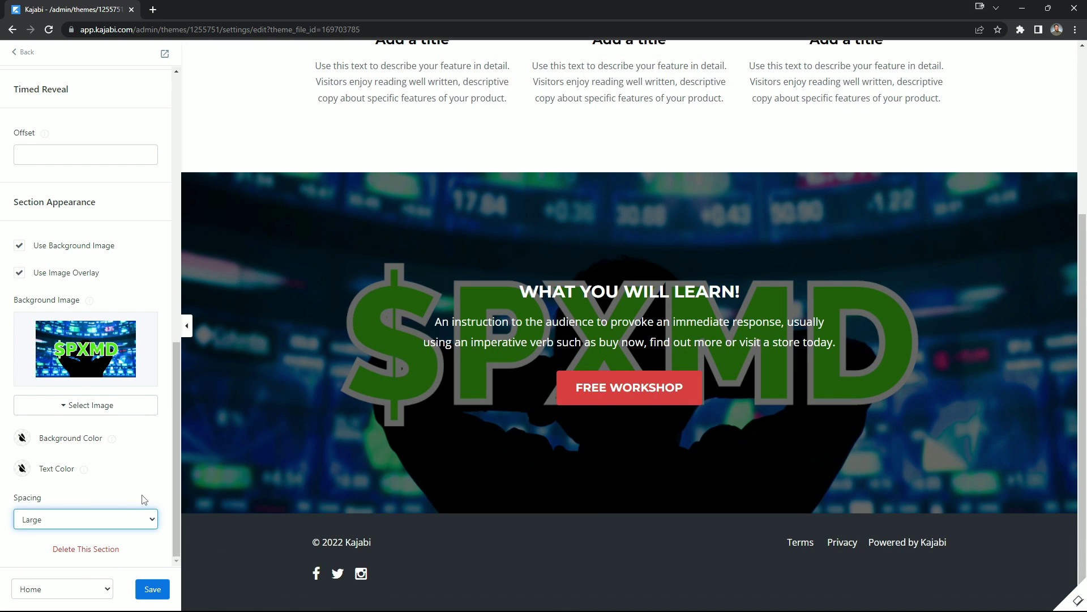
pyautogui.click(151, 521)
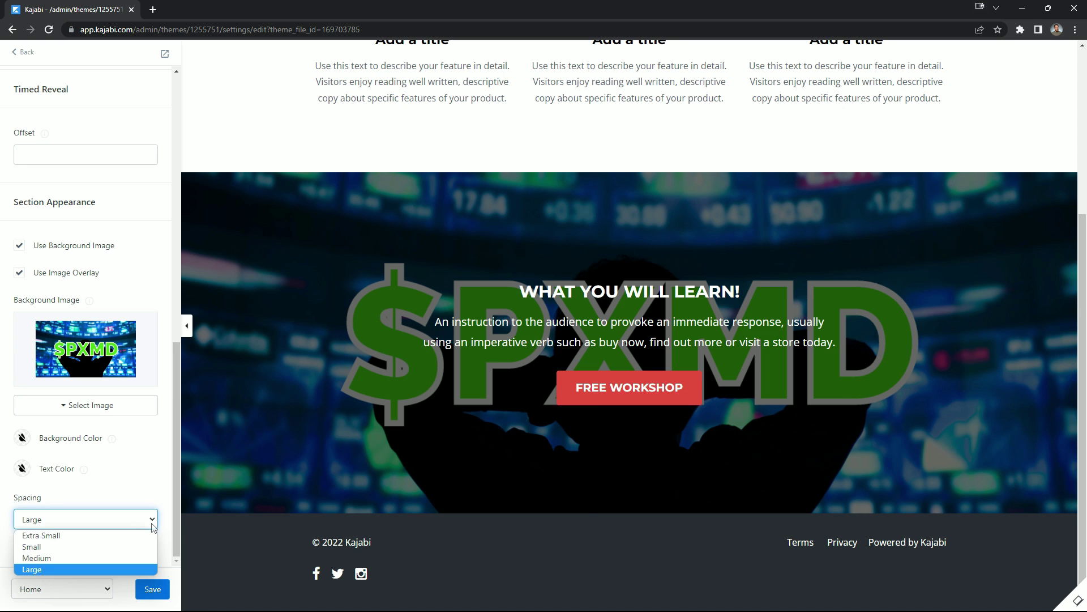
pyautogui.click(83, 536)
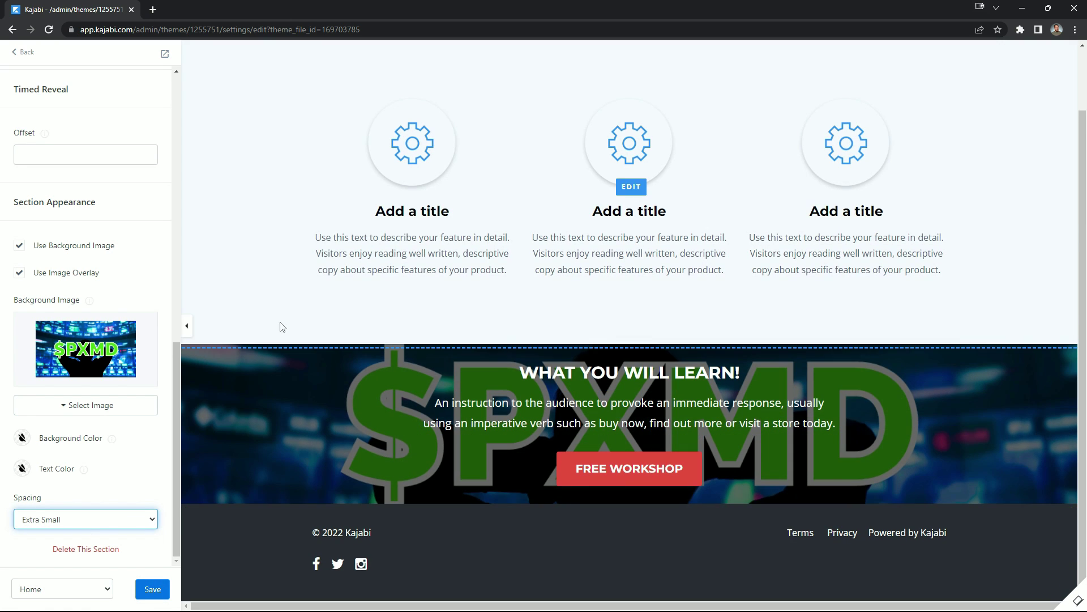
pyautogui.click(152, 520)
pyautogui.click(60, 558)
pyautogui.scroll(10, 142, 389)
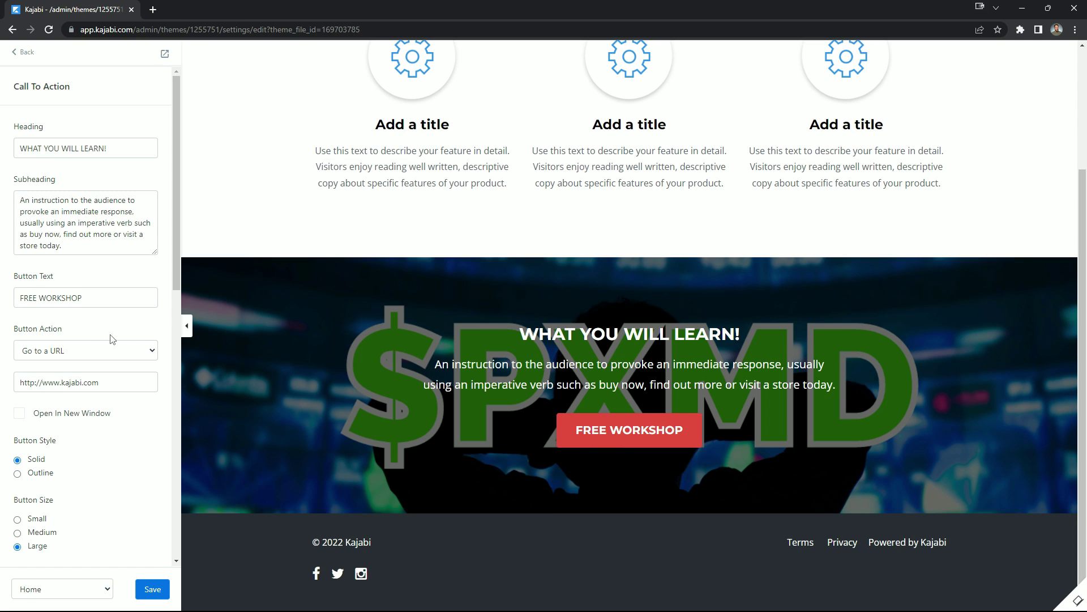
pyautogui.moveTo(616, 423)
pyautogui.click(154, 355)
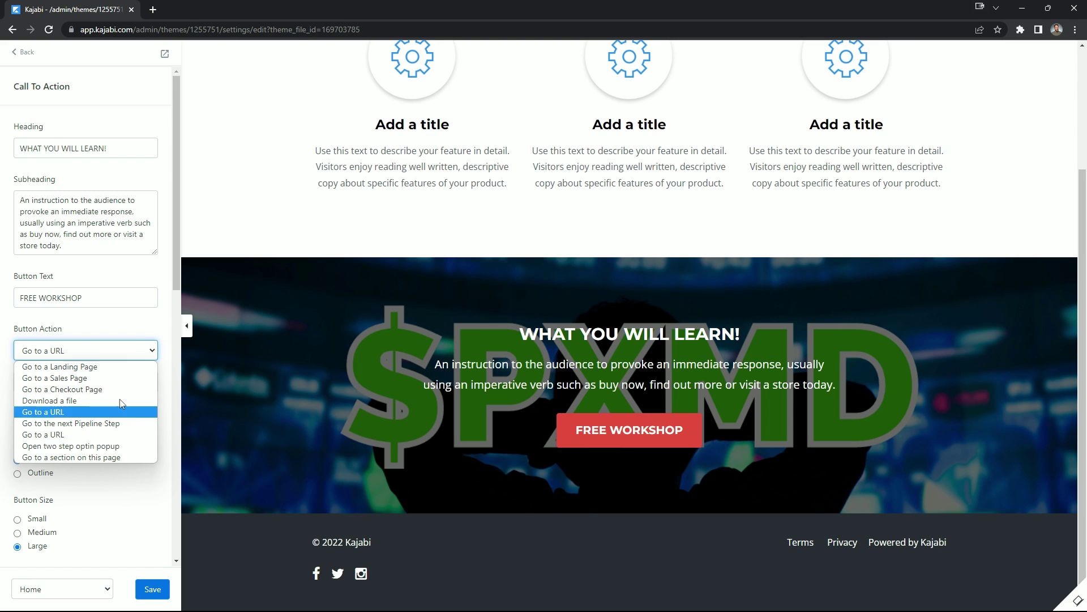
pyautogui.click(143, 320)
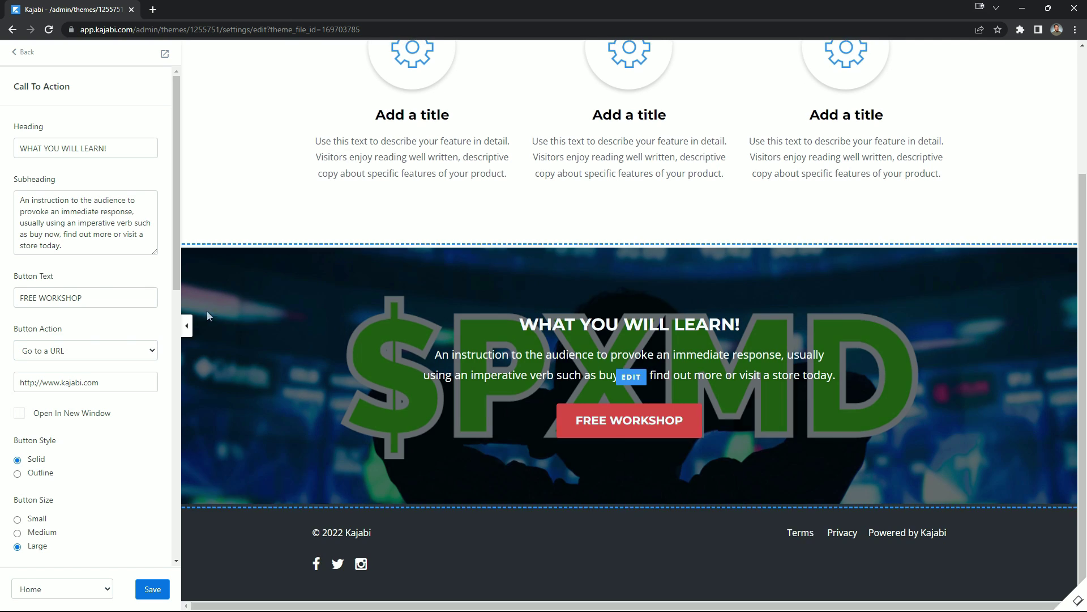